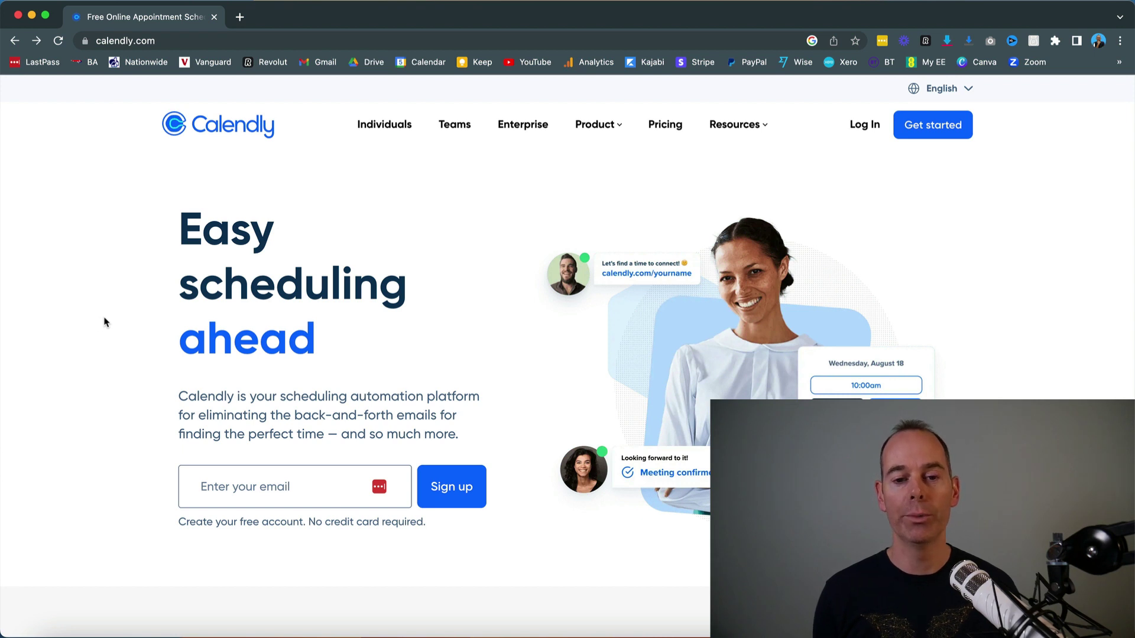
# Step: Click into the empty email field of the sign-up form on the Calendly homepage
pyautogui.click(210, 480)
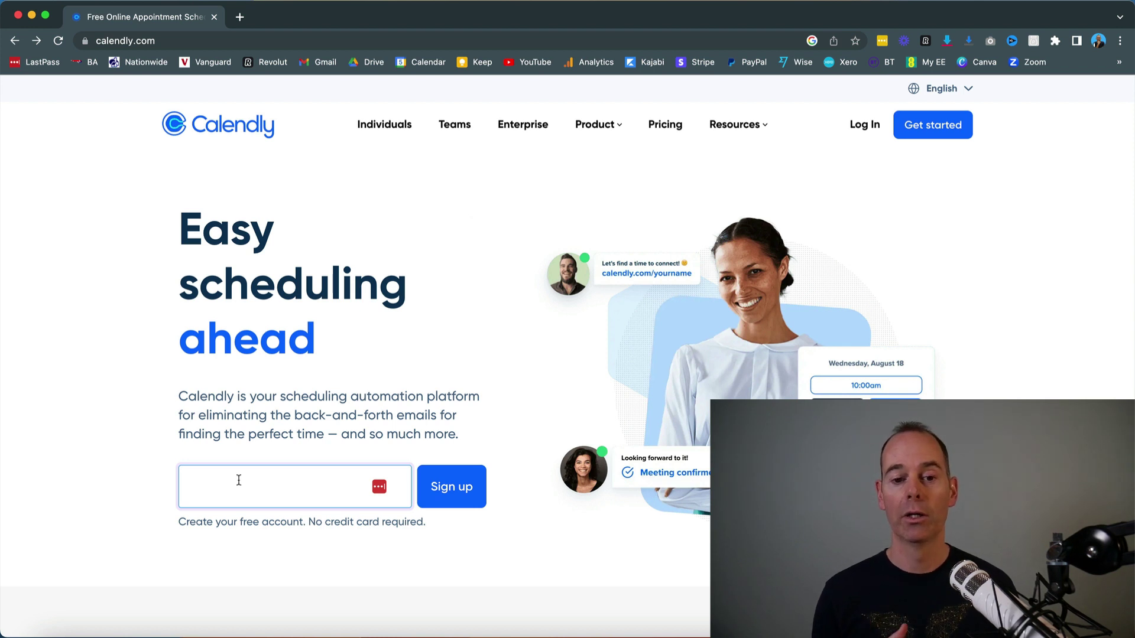
# Step: On the login page, enter the account email and choose to log in with Google
pyautogui.click(861, 126)
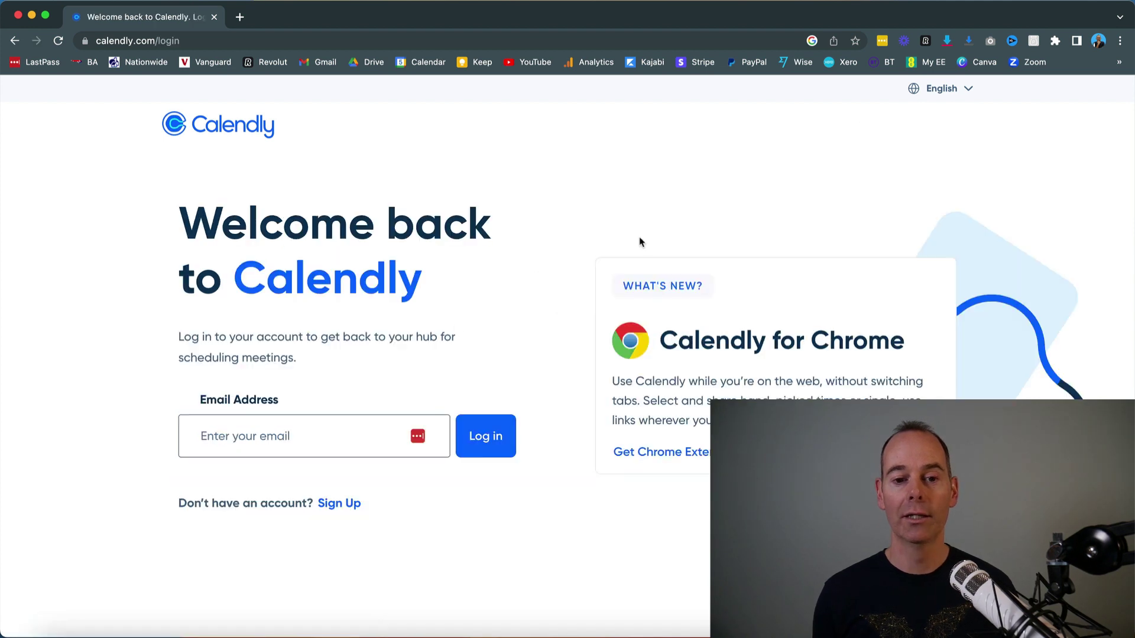
pyautogui.click(278, 433)
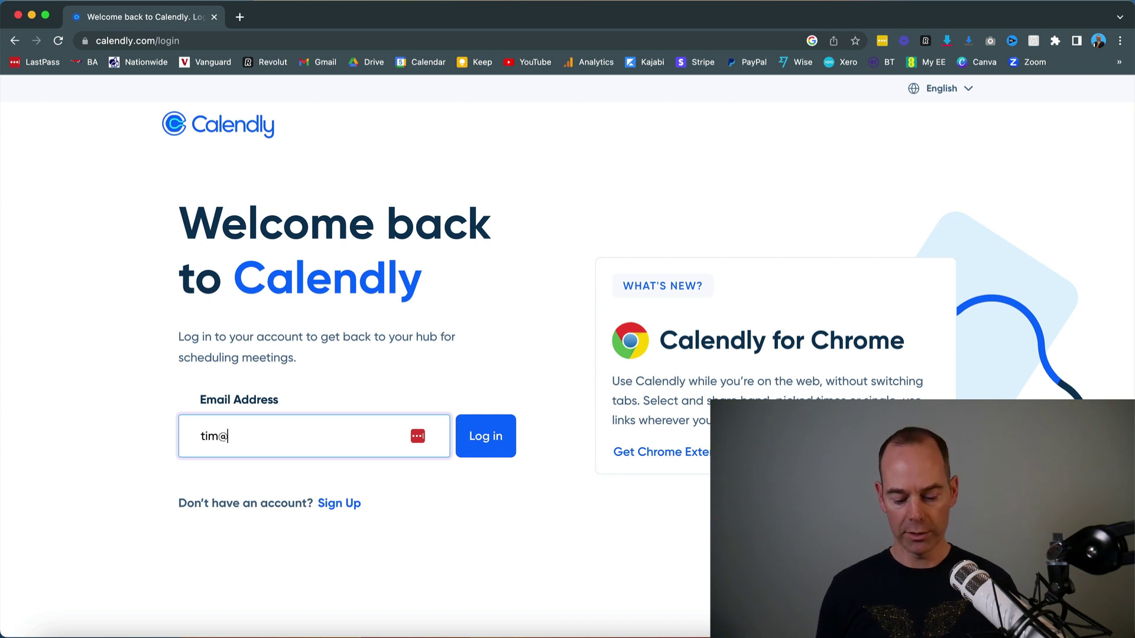
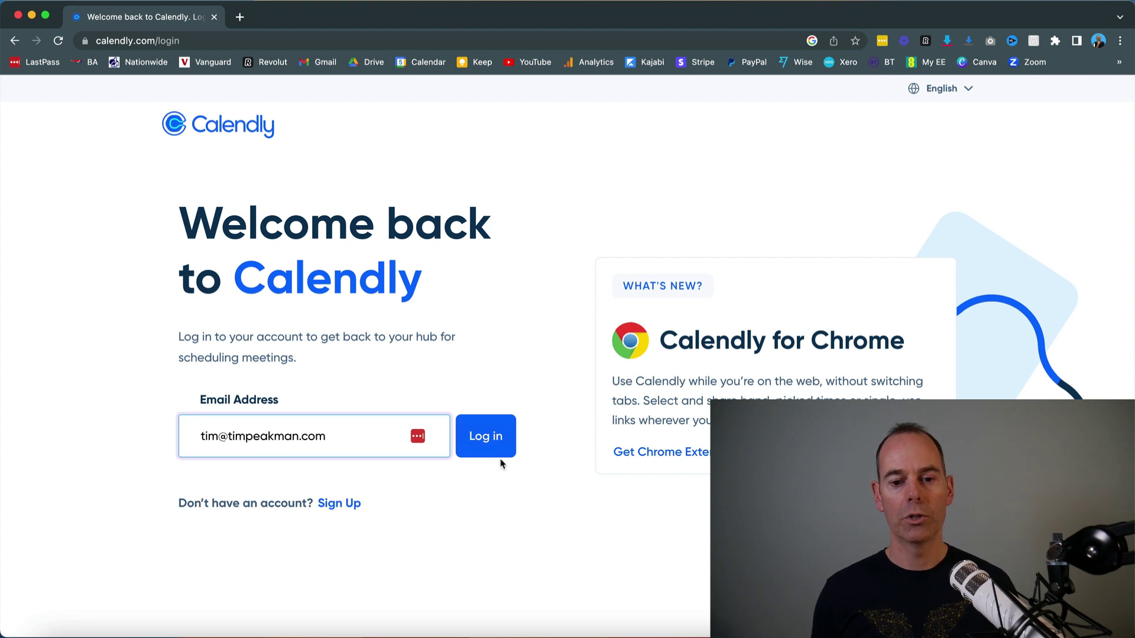
pyautogui.click(488, 446)
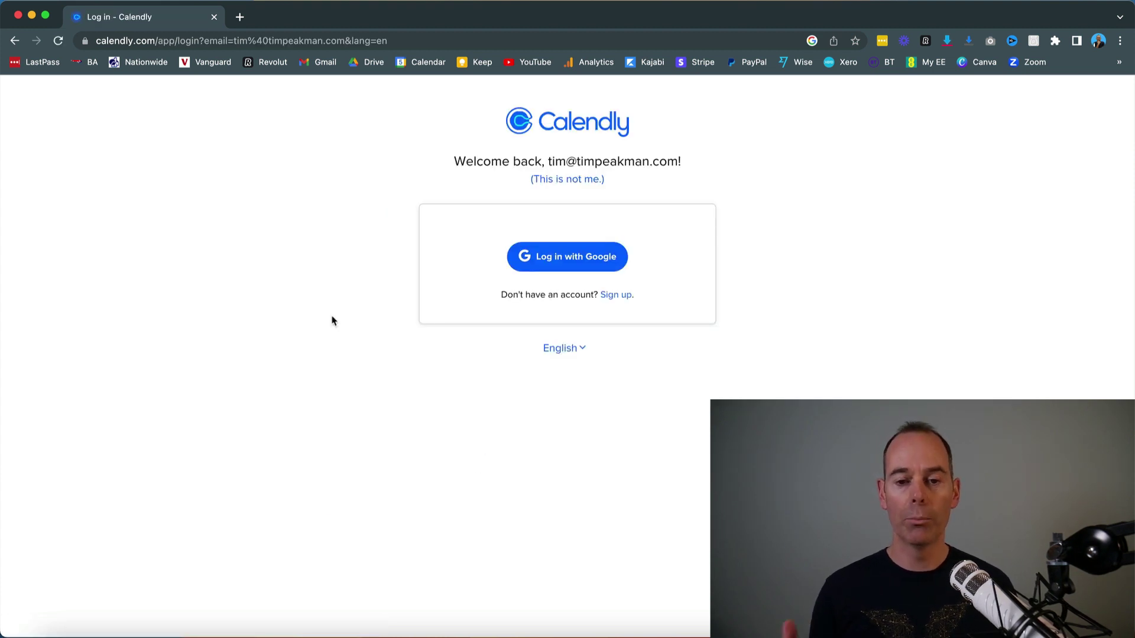
pyautogui.click(575, 264)
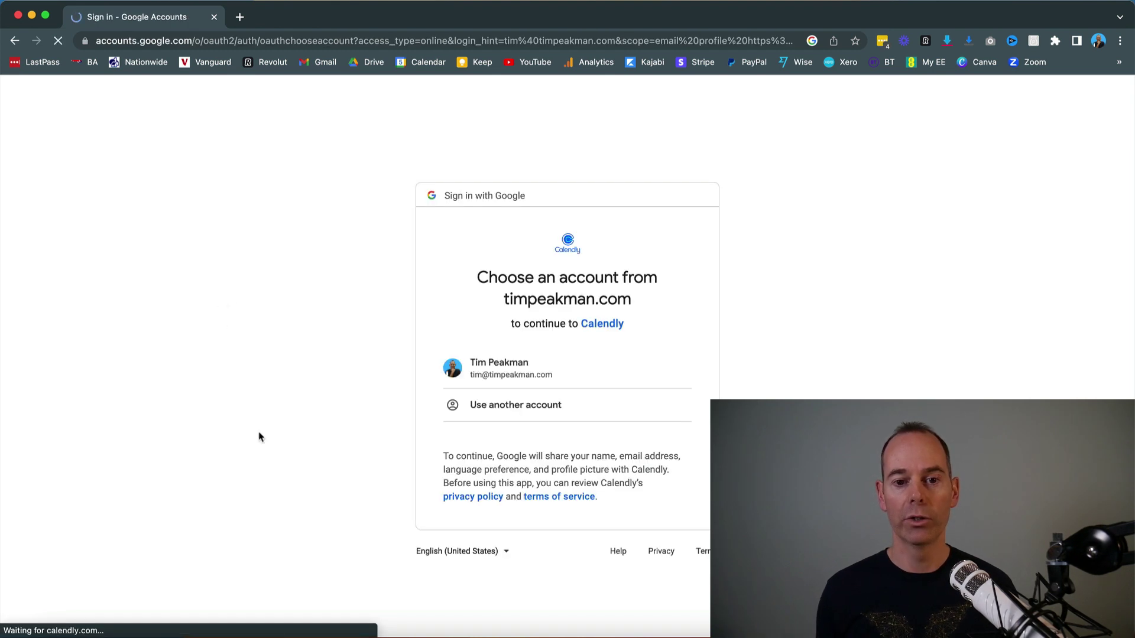
# Step: Pick the Google account to finish signing in to Calendly
pyautogui.click(485, 370)
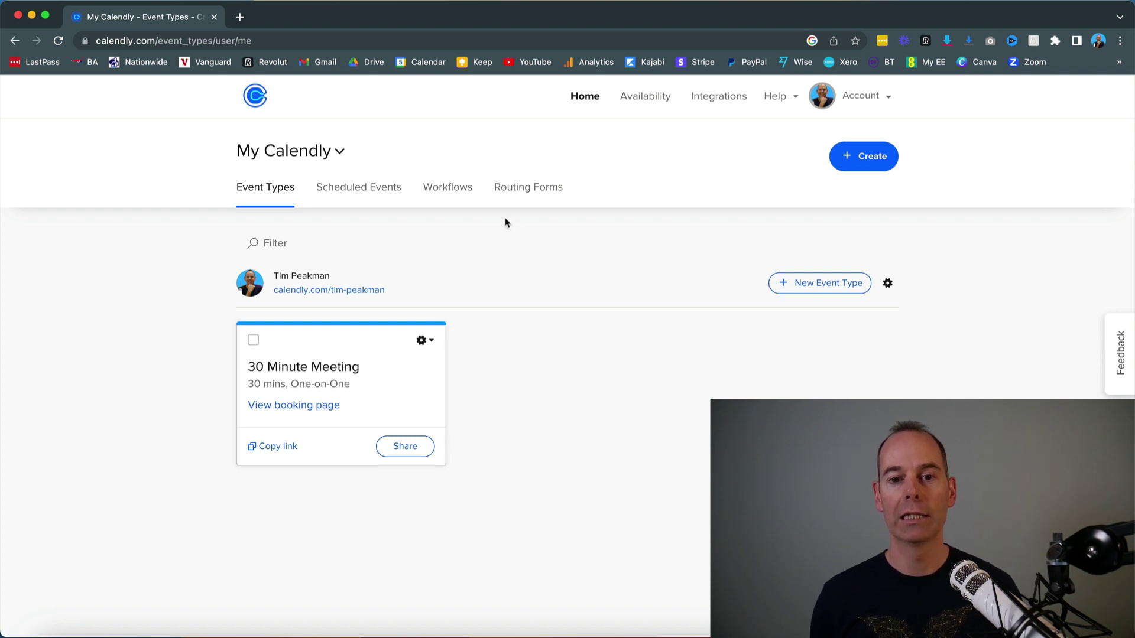
# Step: Look through the weekly availability schedule
pyautogui.click(633, 113)
pyautogui.scroll(-5, 142, 404)
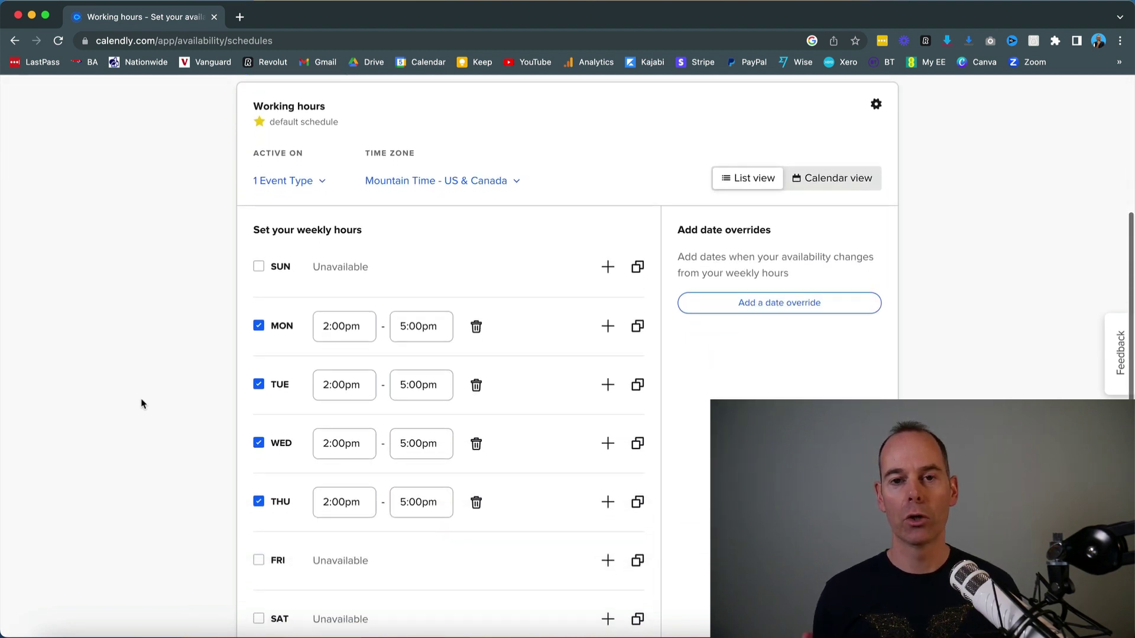
pyautogui.scroll(-1, 142, 404)
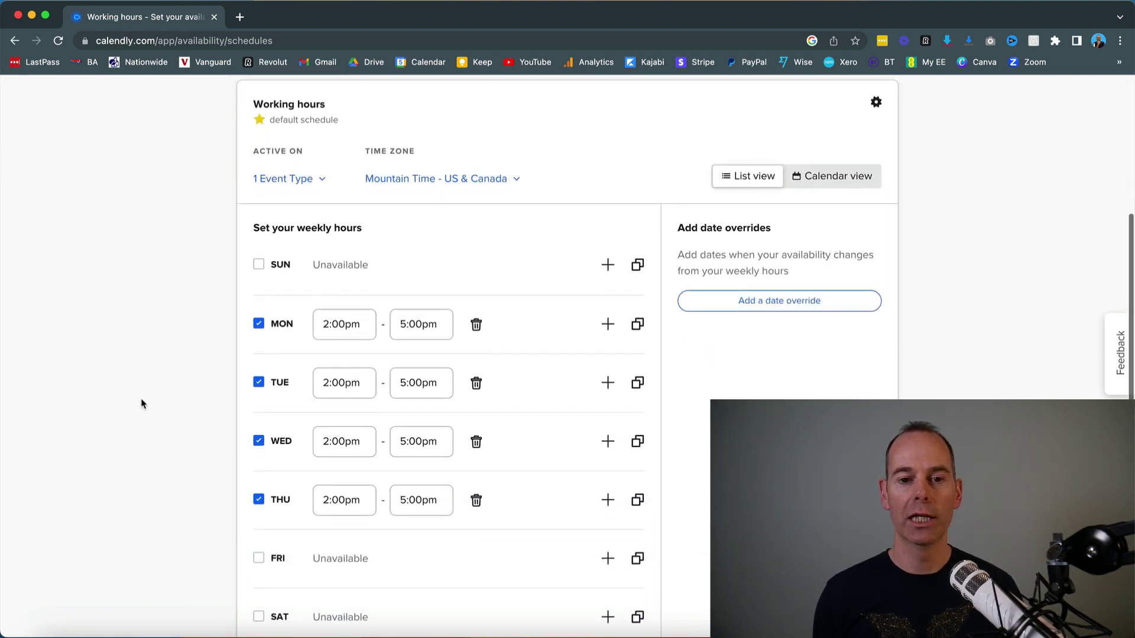
pyautogui.scroll(5, 141, 402)
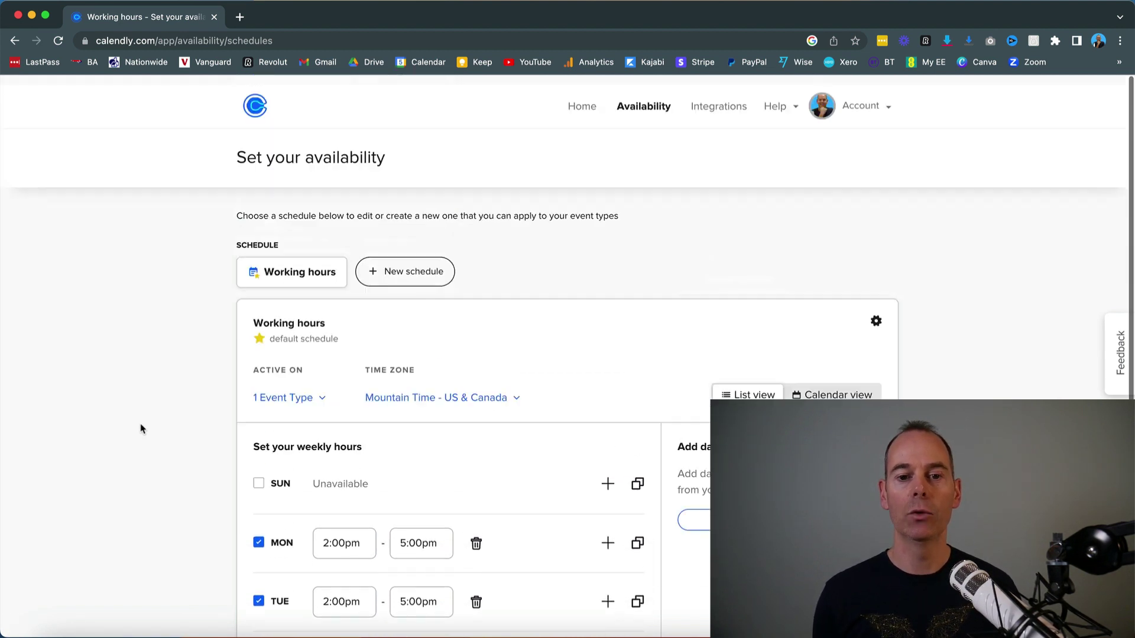
# Step: View Calendar Connections, try adding a second calendar, and dismiss the upgrade prompt
pyautogui.click(858, 97)
pyautogui.click(767, 183)
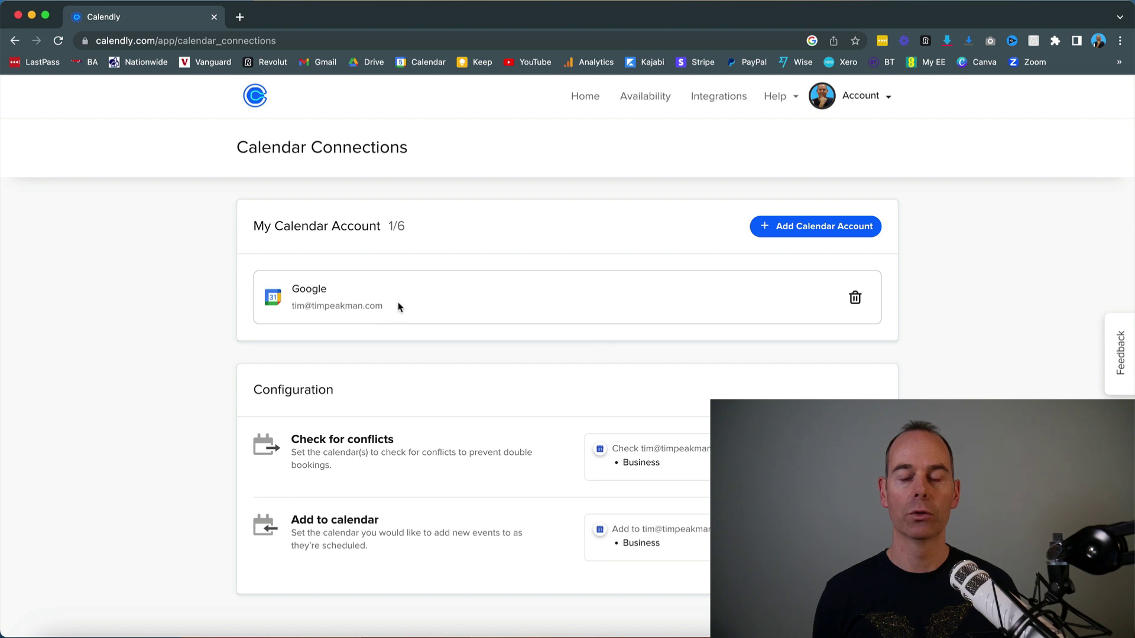
pyautogui.click(811, 231)
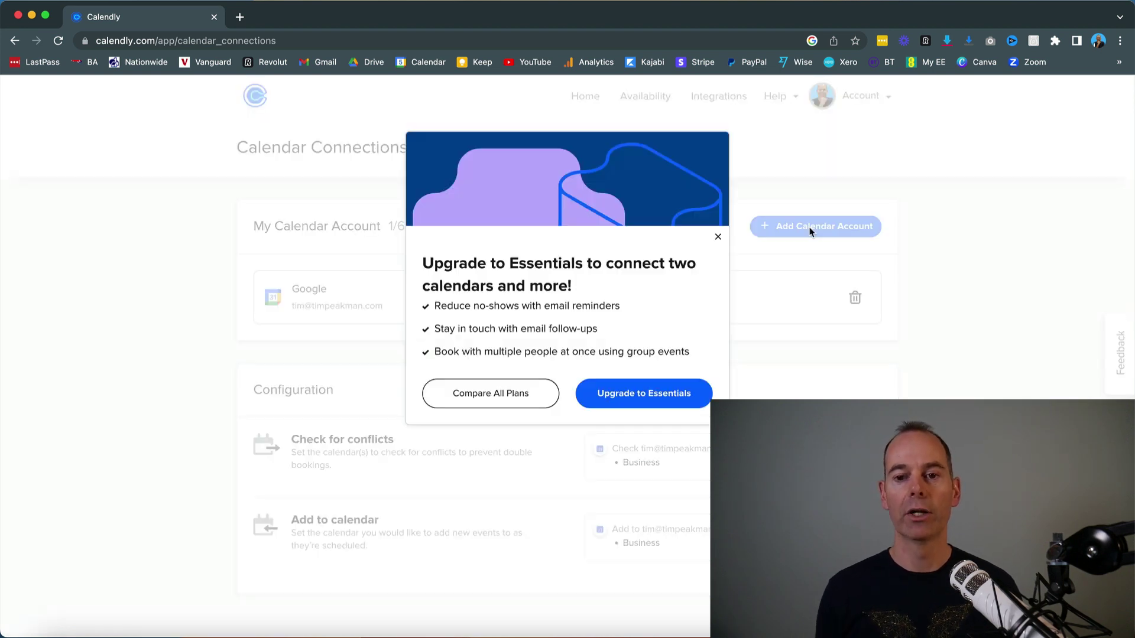
pyautogui.click(719, 237)
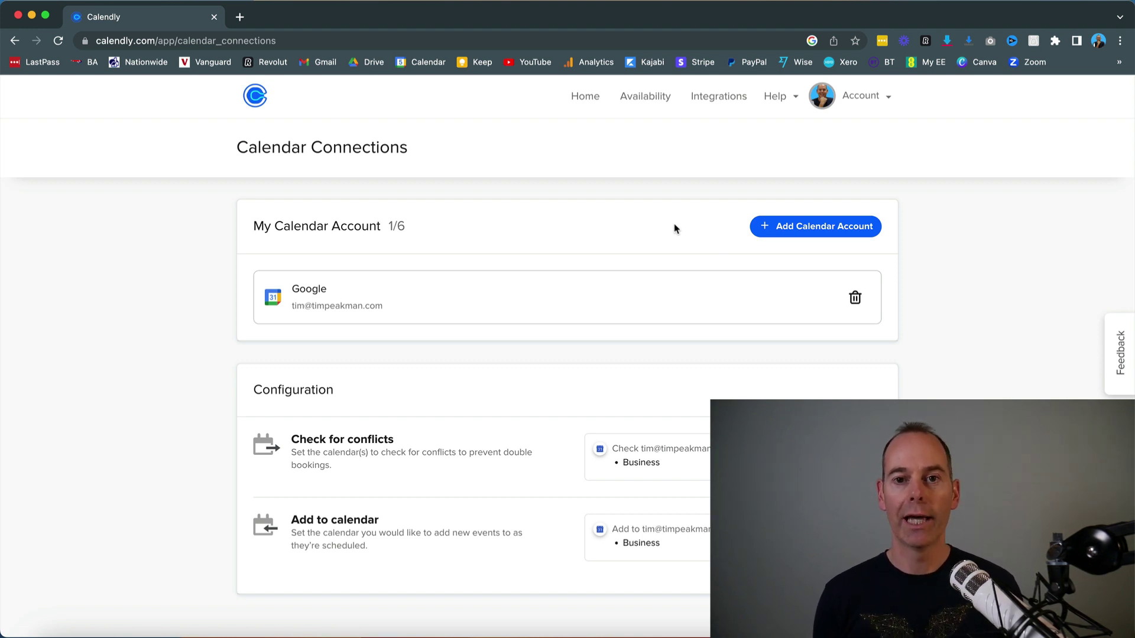
# Step: Review Working hours: Monday–Thursday 2:00pm–5:00pm, Friday through Sunday unavailable
pyautogui.click(621, 99)
pyautogui.scroll(-3, 172, 426)
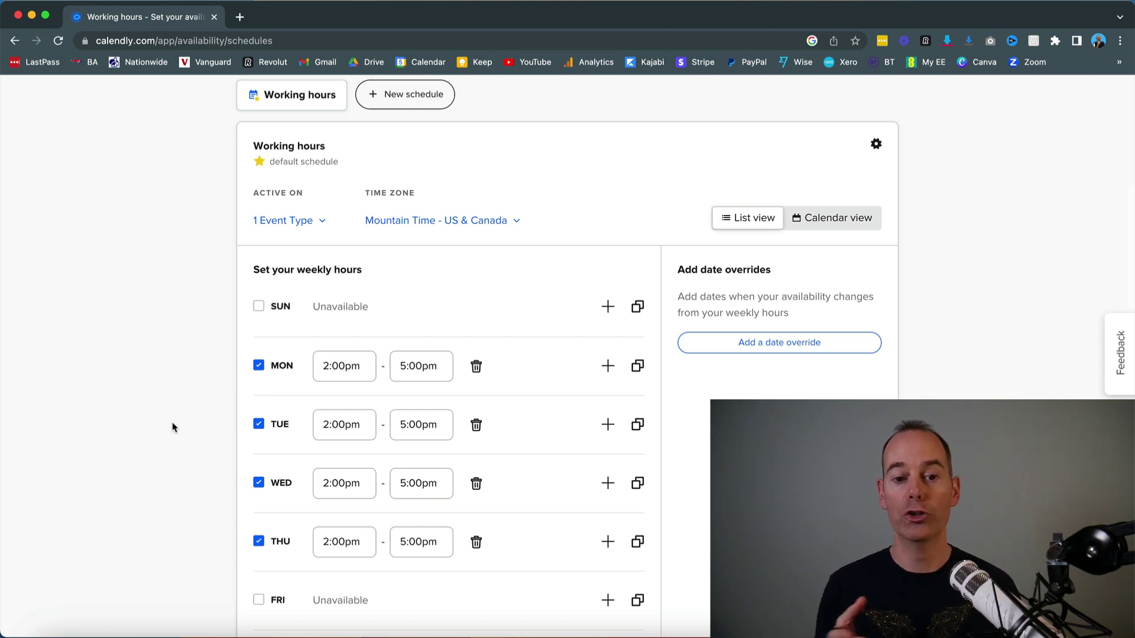
pyautogui.scroll(-2, 172, 426)
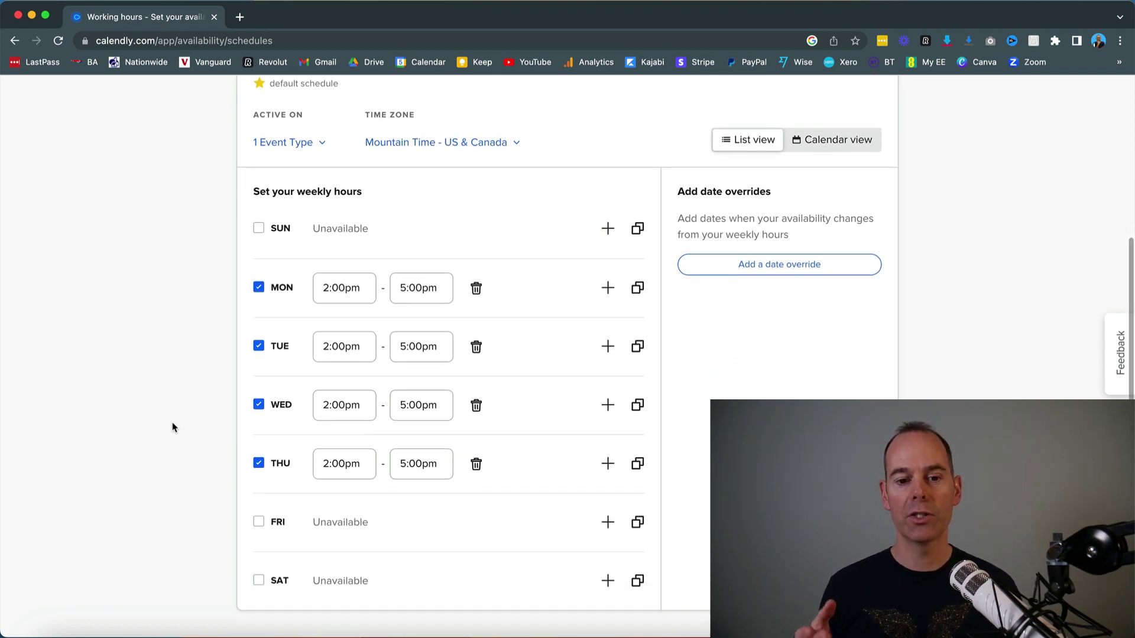
pyautogui.scroll(1, 172, 427)
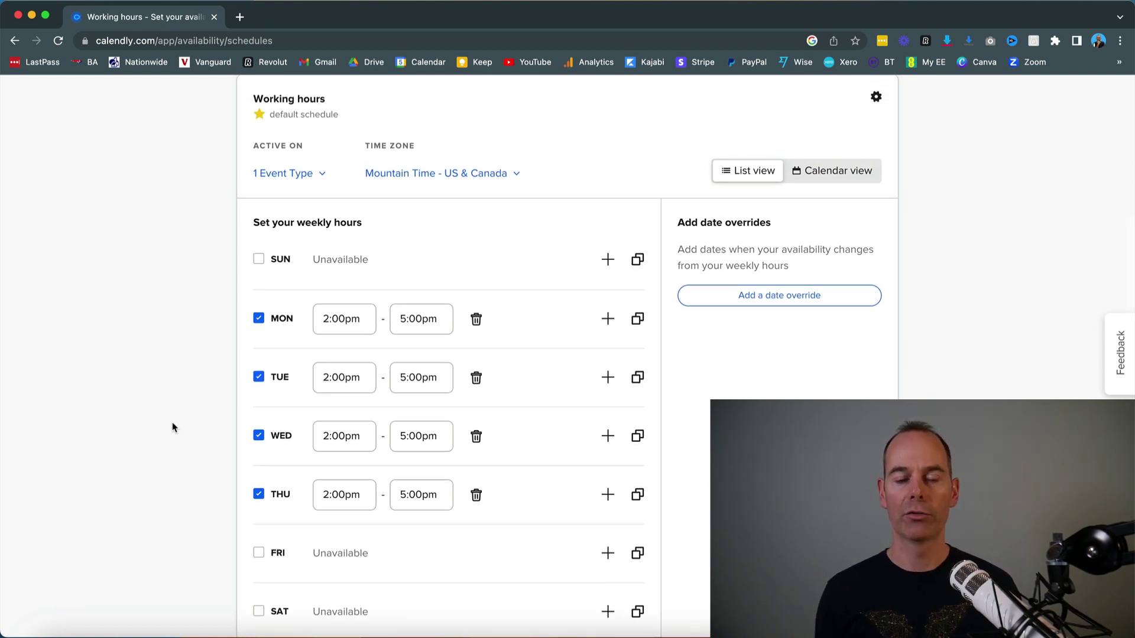
pyautogui.scroll(5, 172, 427)
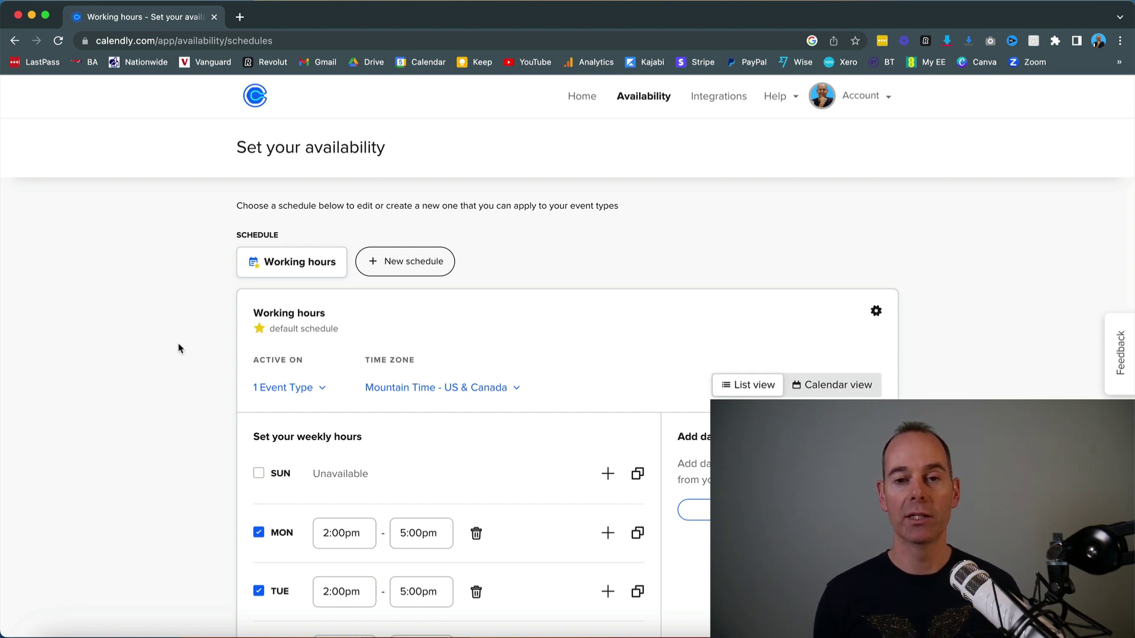
# Step: Browse the list of available integrations
pyautogui.click(714, 104)
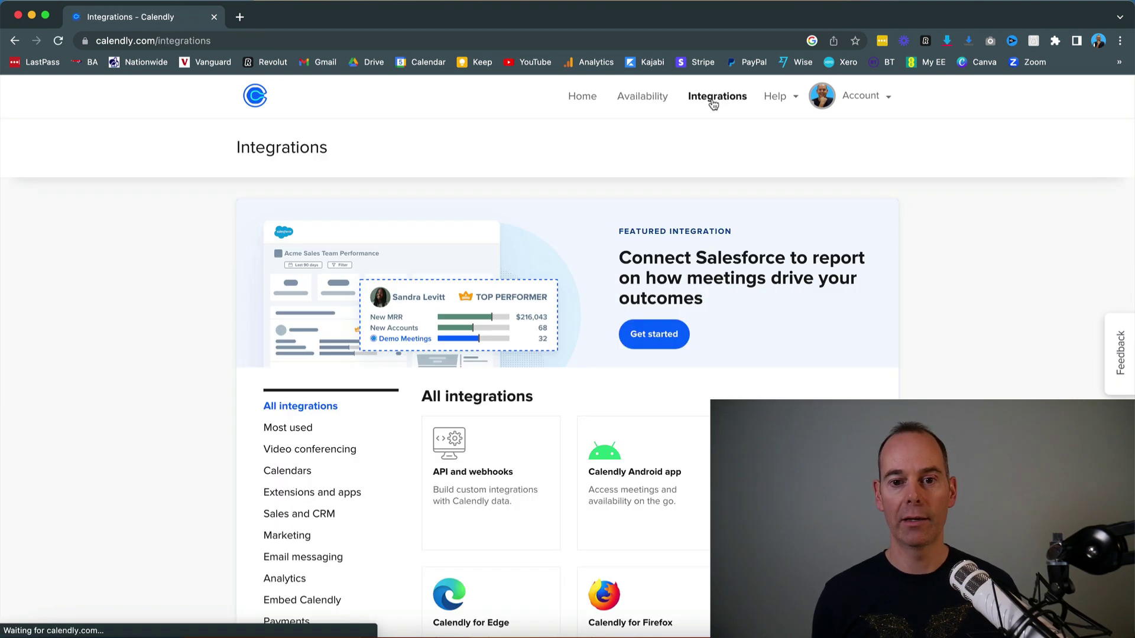
pyautogui.scroll(-4, 157, 413)
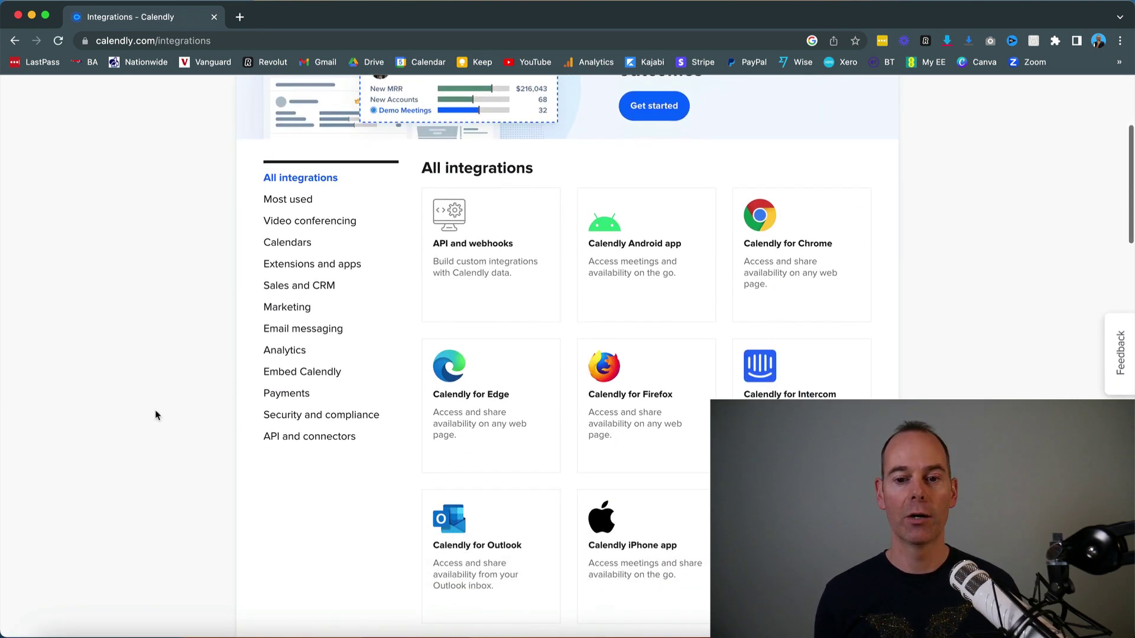
pyautogui.scroll(4, 157, 414)
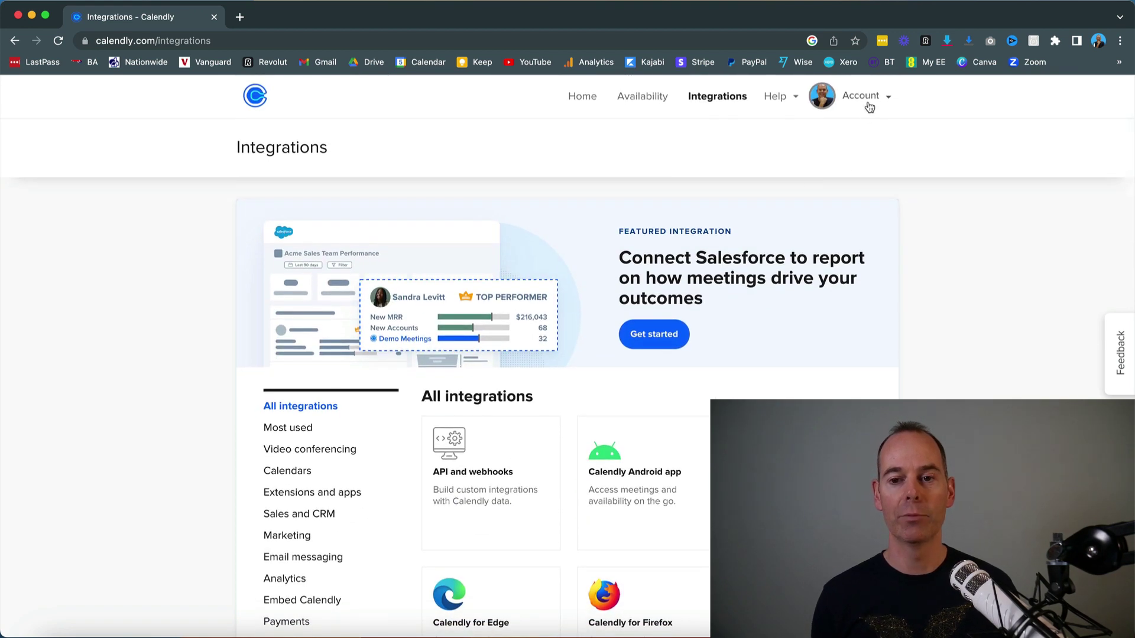
# Step: Review the Account Settings branding and personal link pages, then return to Home
pyautogui.click(860, 96)
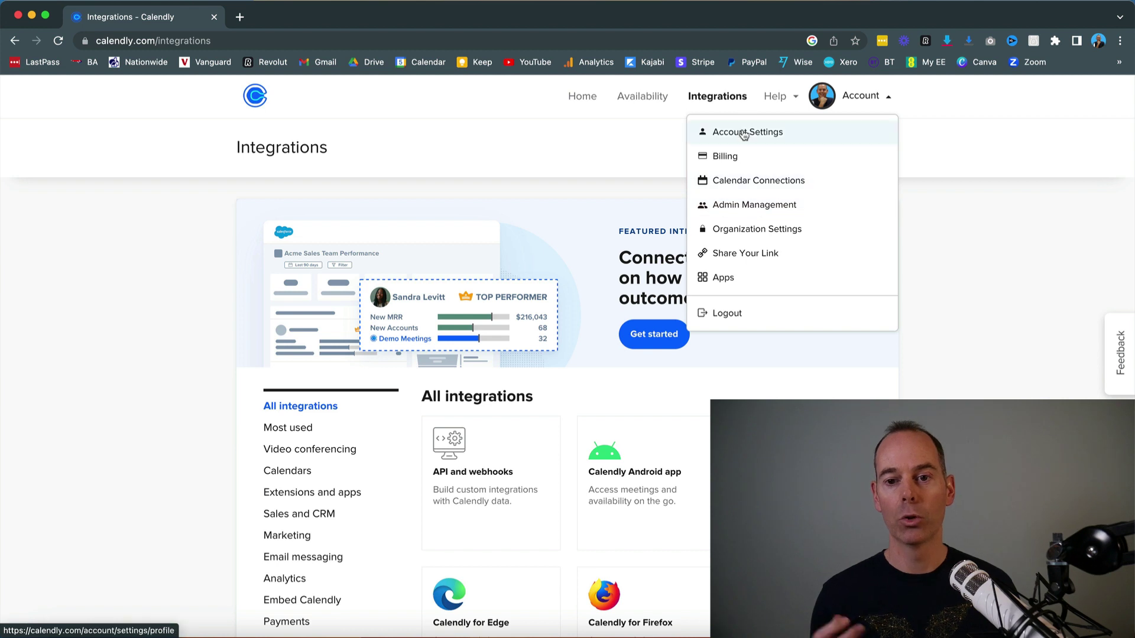
pyautogui.click(742, 131)
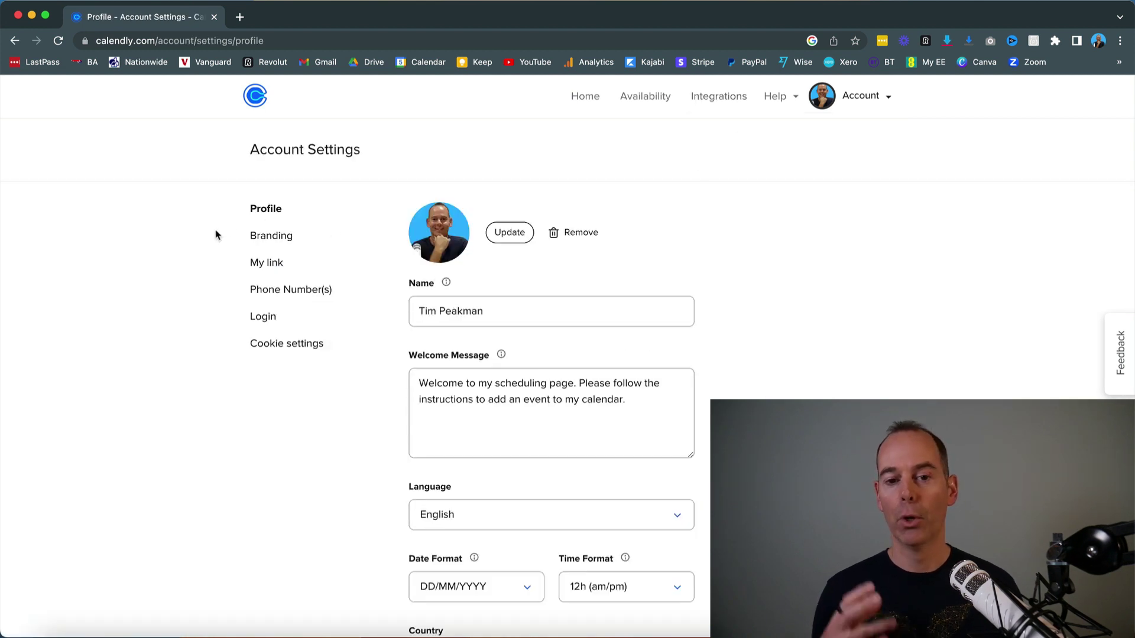
pyautogui.click(290, 242)
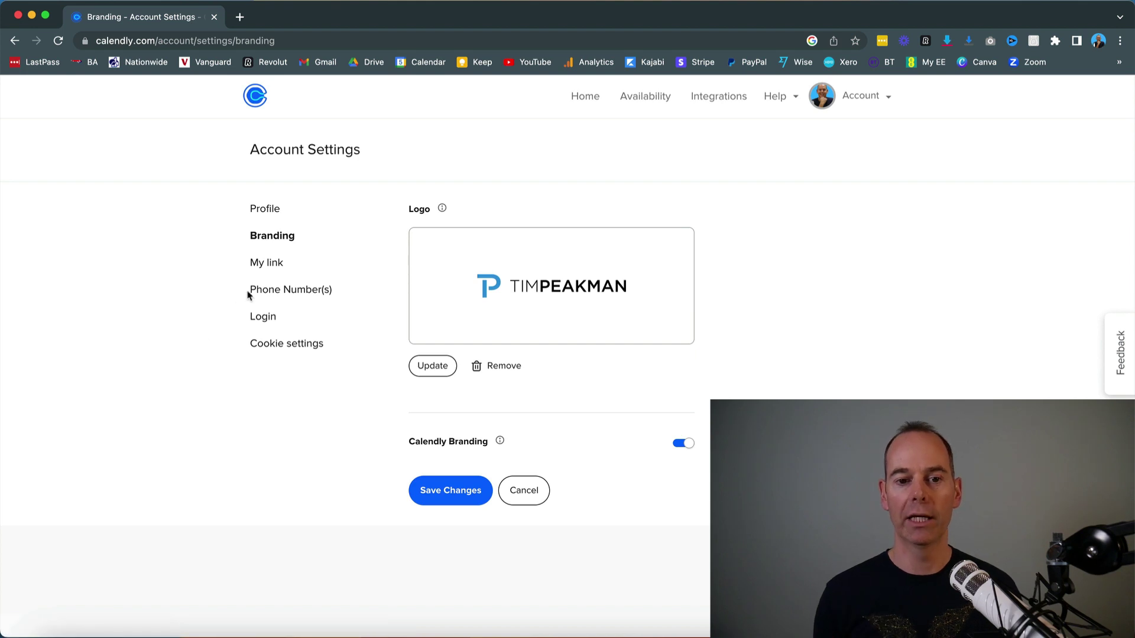
pyautogui.click(274, 264)
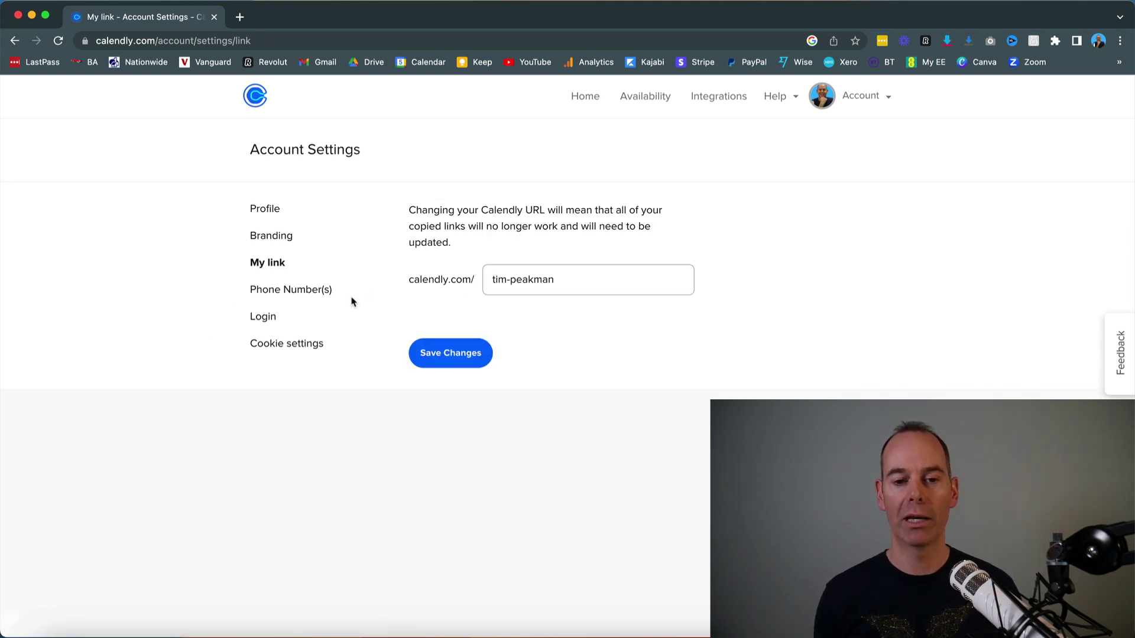
pyautogui.click(576, 98)
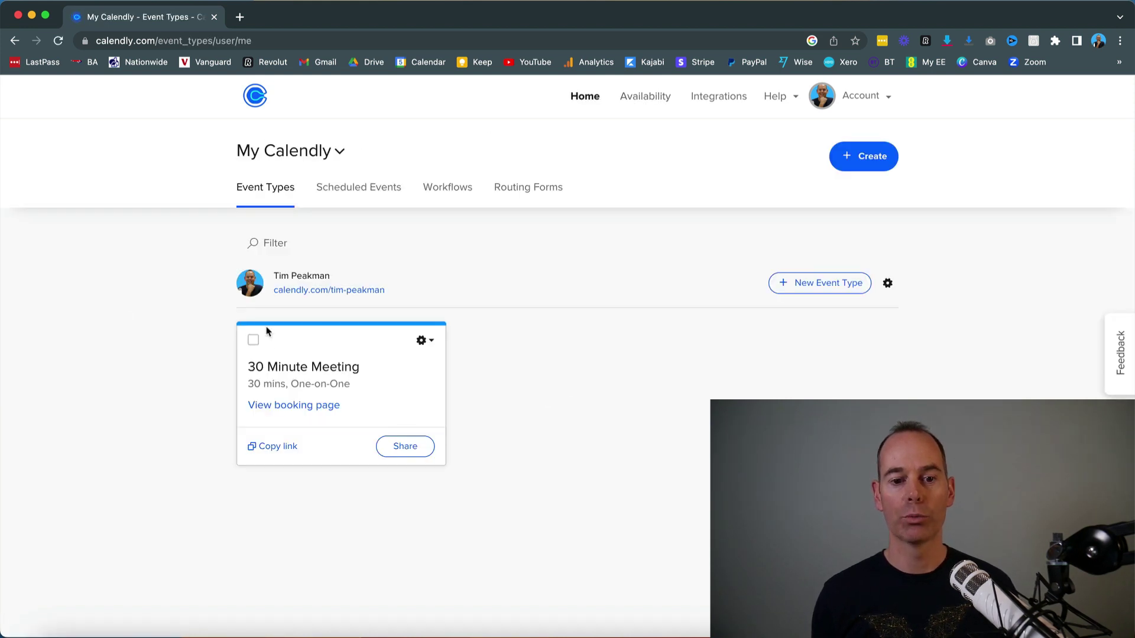
# Step: On the 30 Minute Meeting booking page, select 3:00pm on Tuesday, February 14, 2023
pyautogui.click(283, 404)
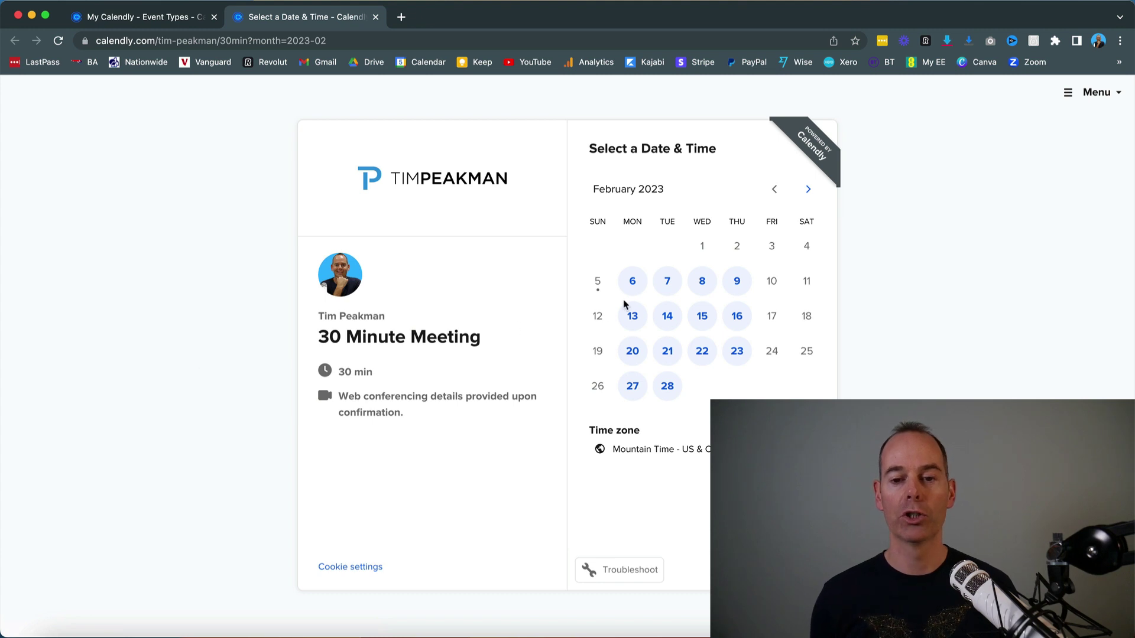
pyautogui.click(664, 319)
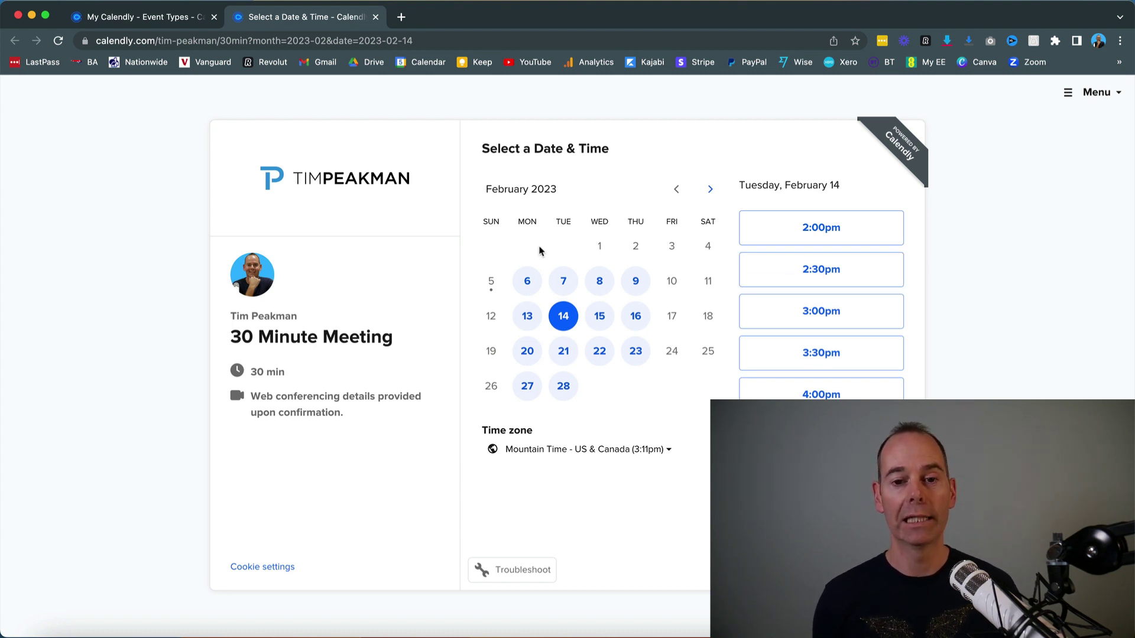
pyautogui.click(795, 306)
pyautogui.click(850, 313)
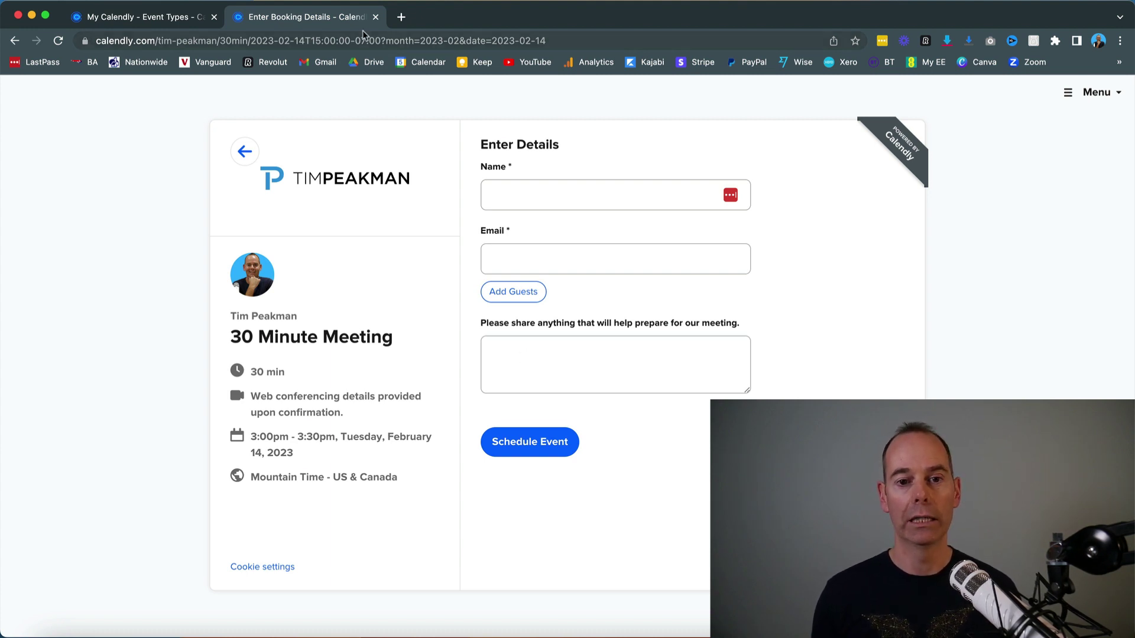
# Step: Close the booking tab and make the 30 Minute Meeting share link single-use
pyautogui.click(376, 16)
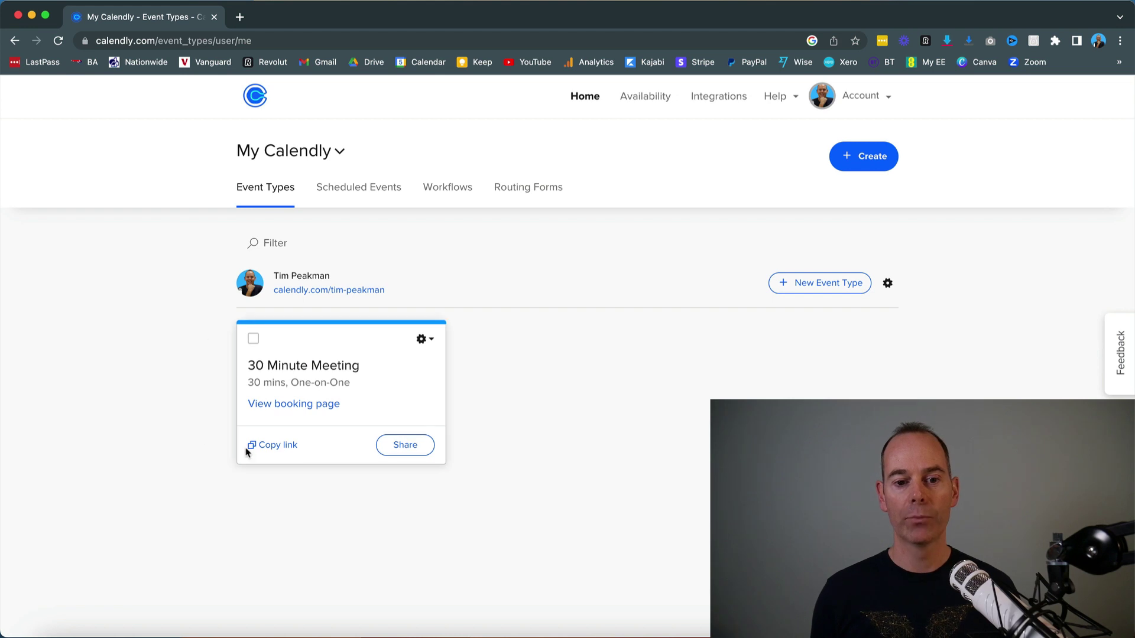
pyautogui.click(405, 447)
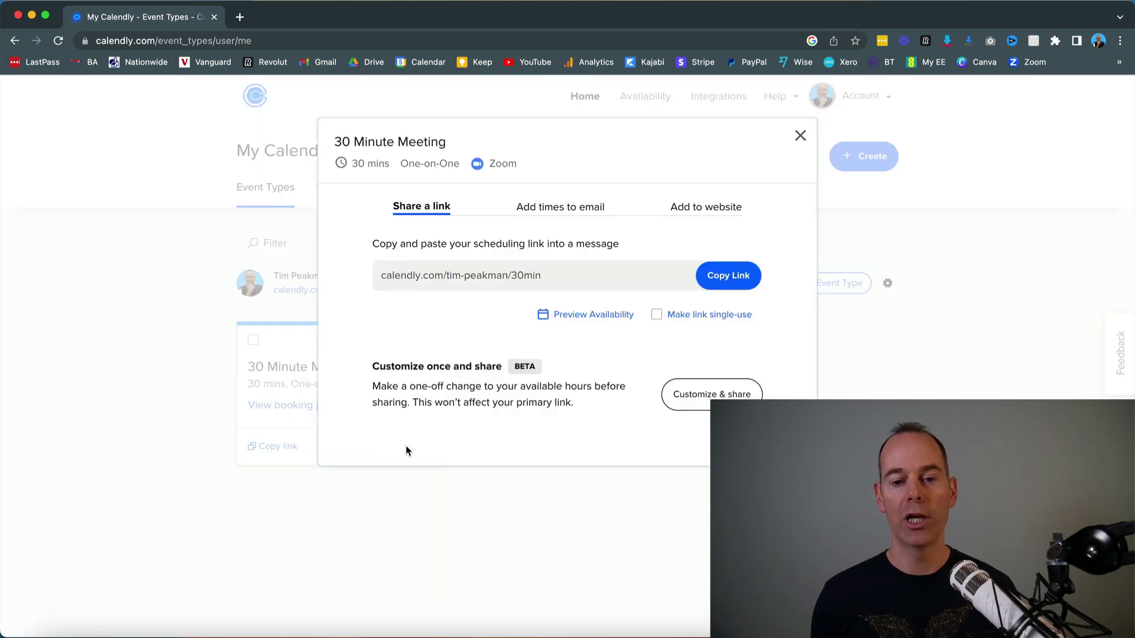
pyautogui.click(657, 315)
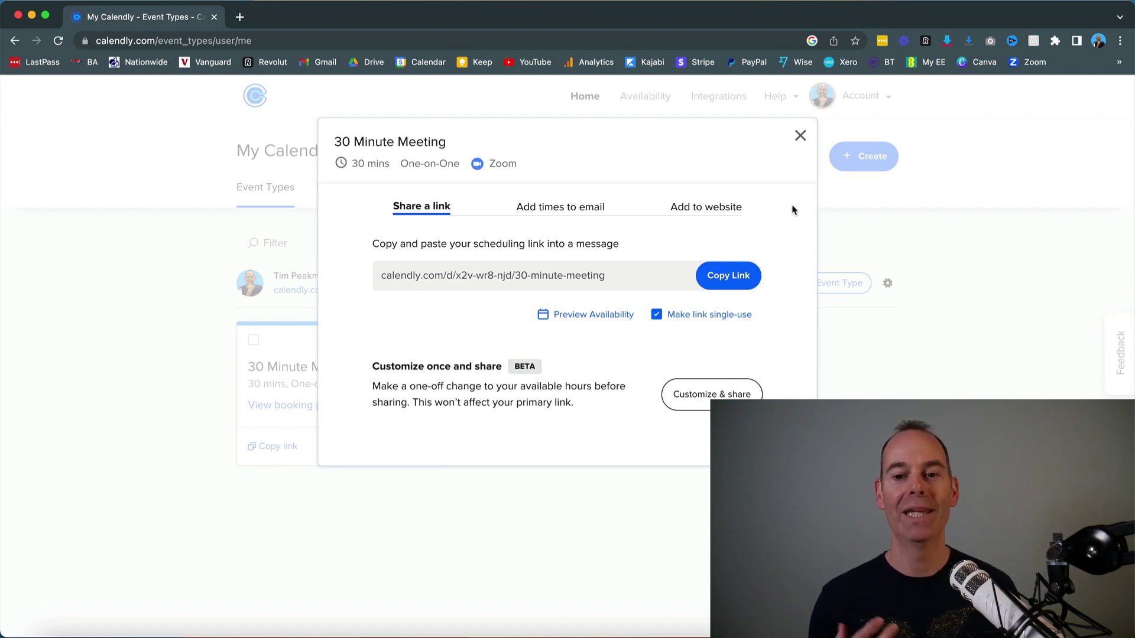
# Step: Close the sharing dialog and dismiss the 30 Minute Meeting options list
pyautogui.click(801, 136)
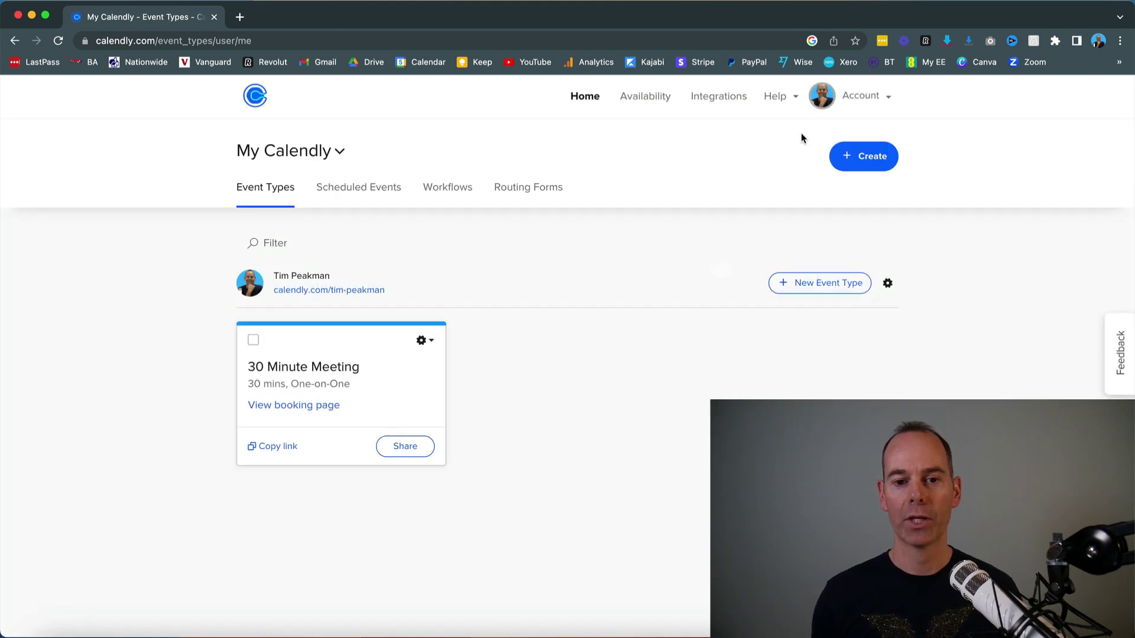
pyautogui.click(429, 339)
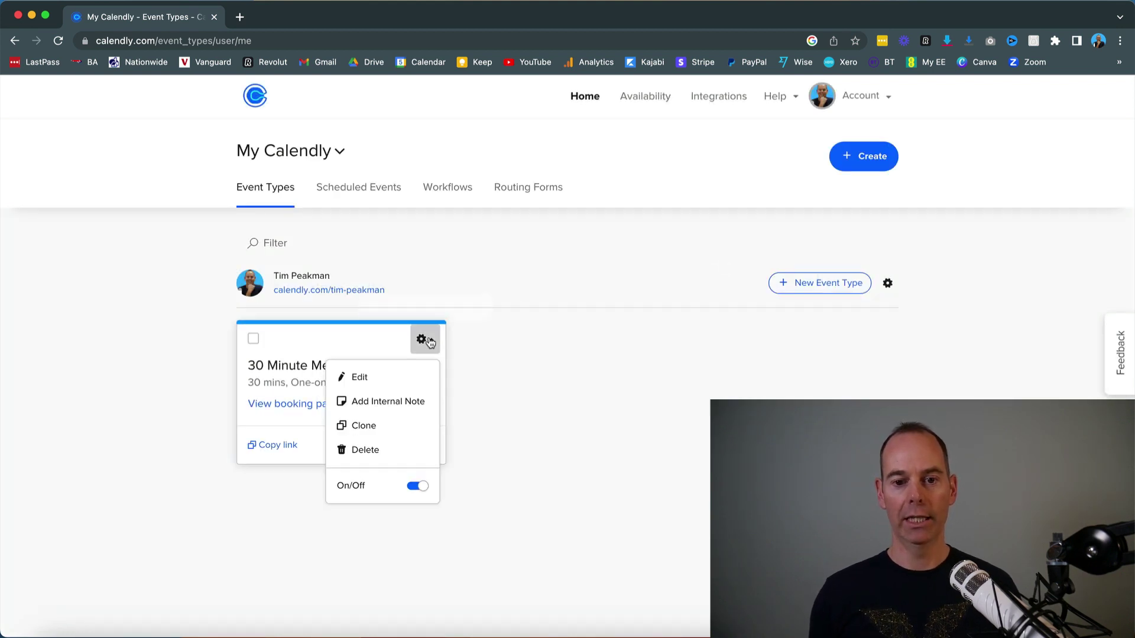
pyautogui.click(517, 367)
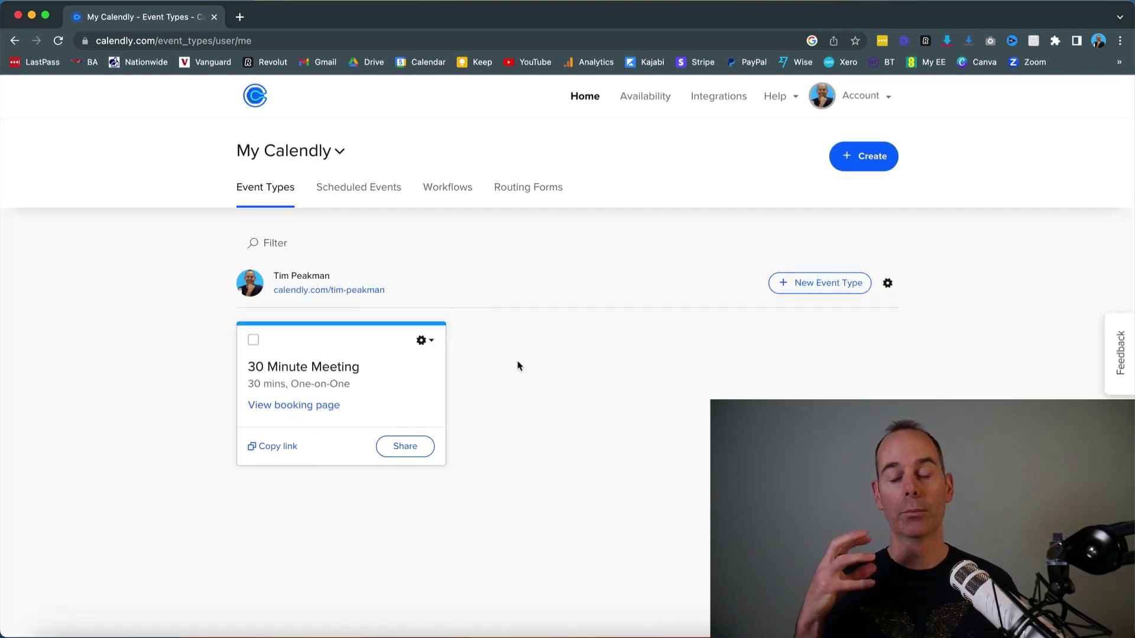
# Step: Start a new One-on-One event type, then leave the form without saving
pyautogui.click(862, 158)
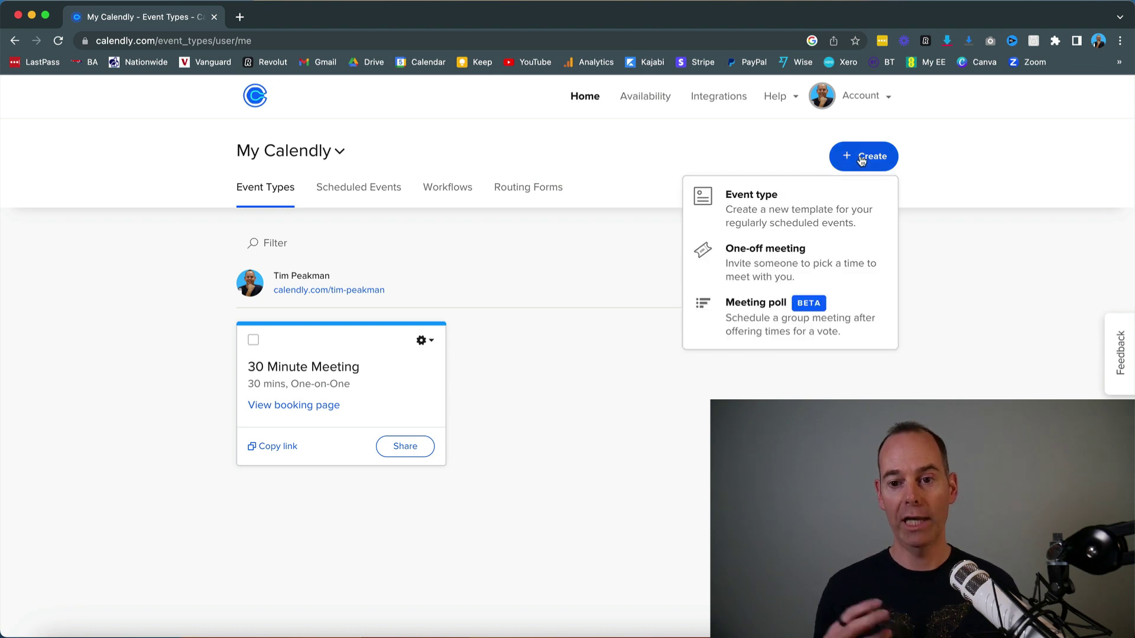
pyautogui.click(775, 212)
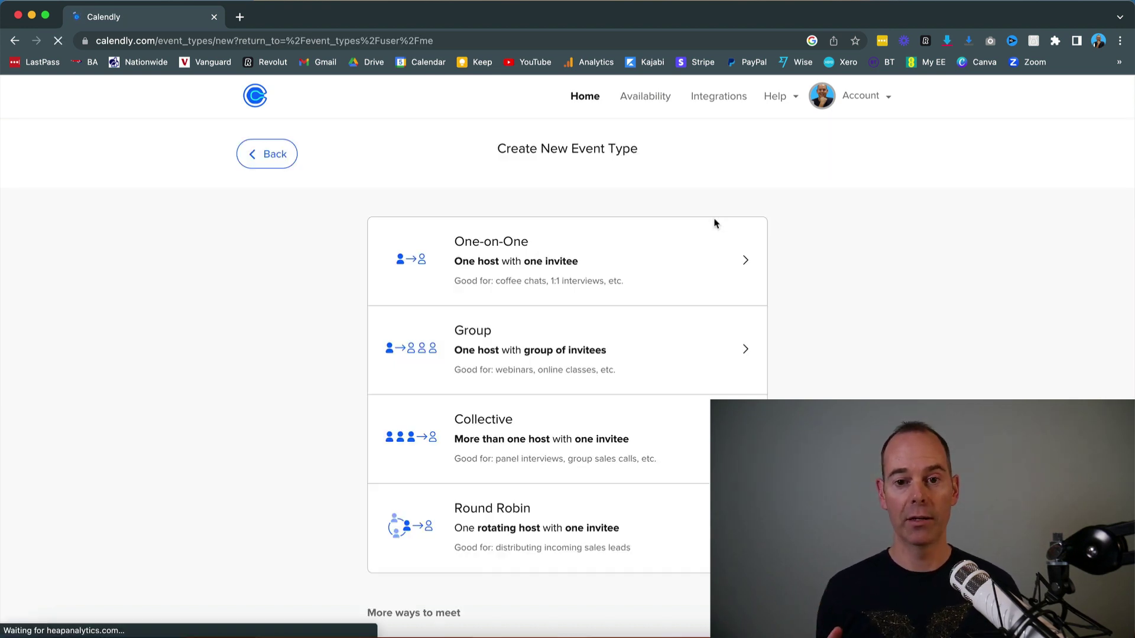
pyautogui.click(552, 253)
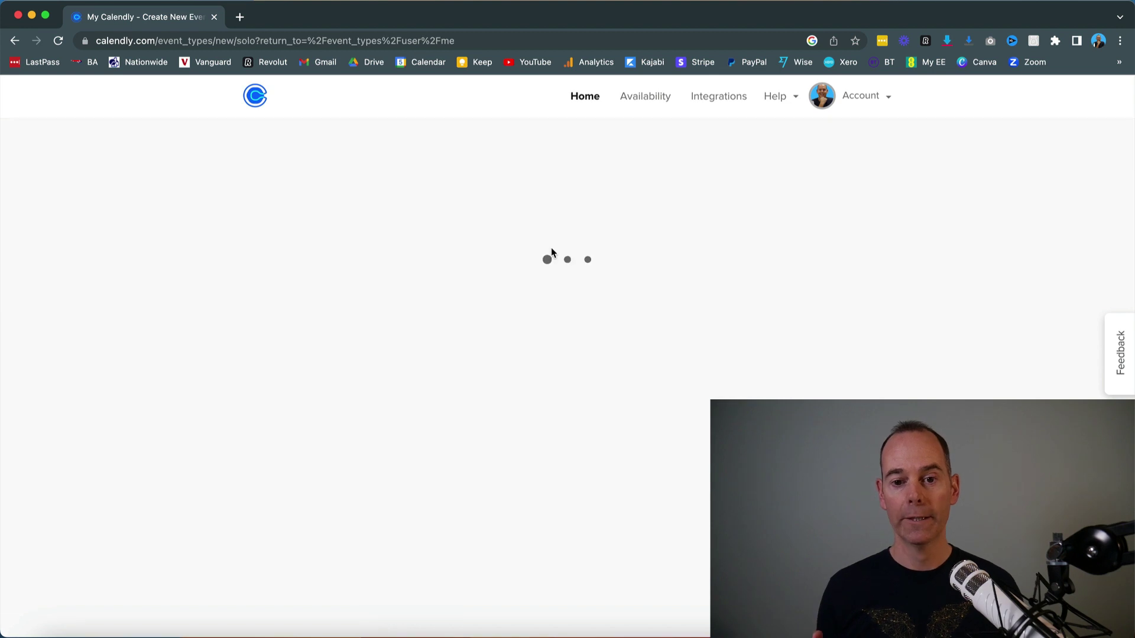
pyautogui.scroll(-3, 619, 336)
pyautogui.scroll(-1, 619, 337)
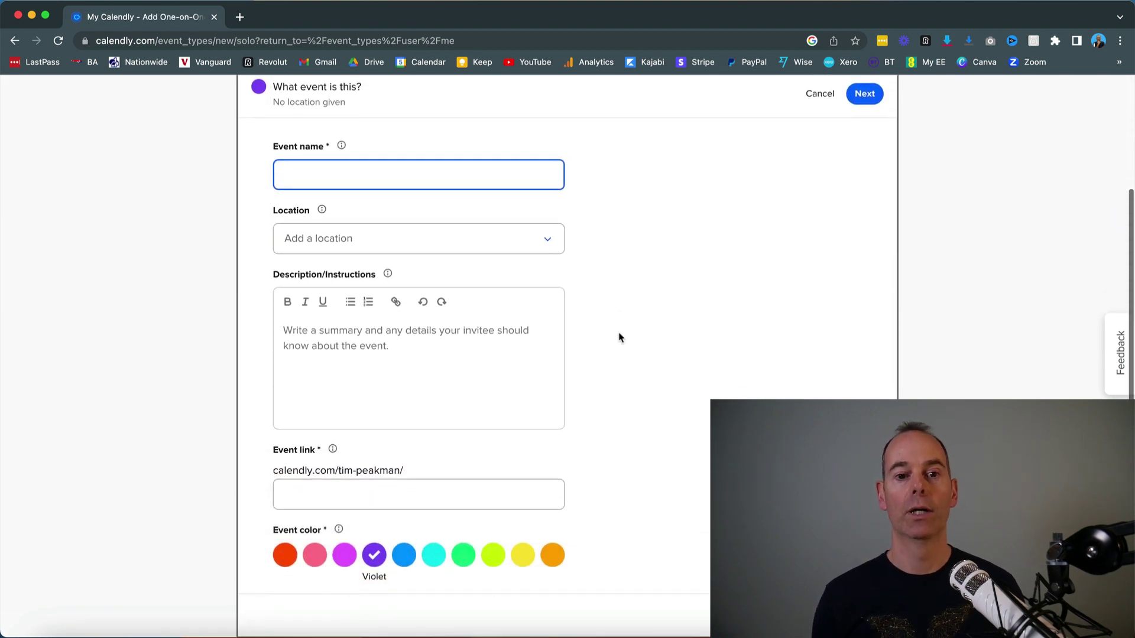
pyautogui.scroll(4, 619, 337)
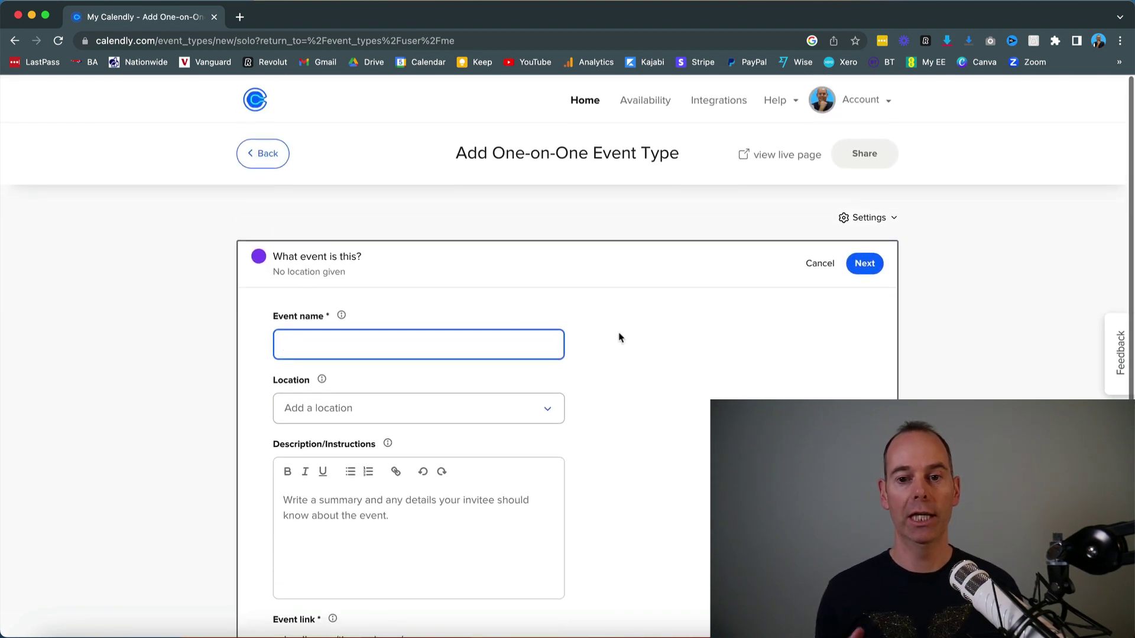
pyautogui.click(275, 155)
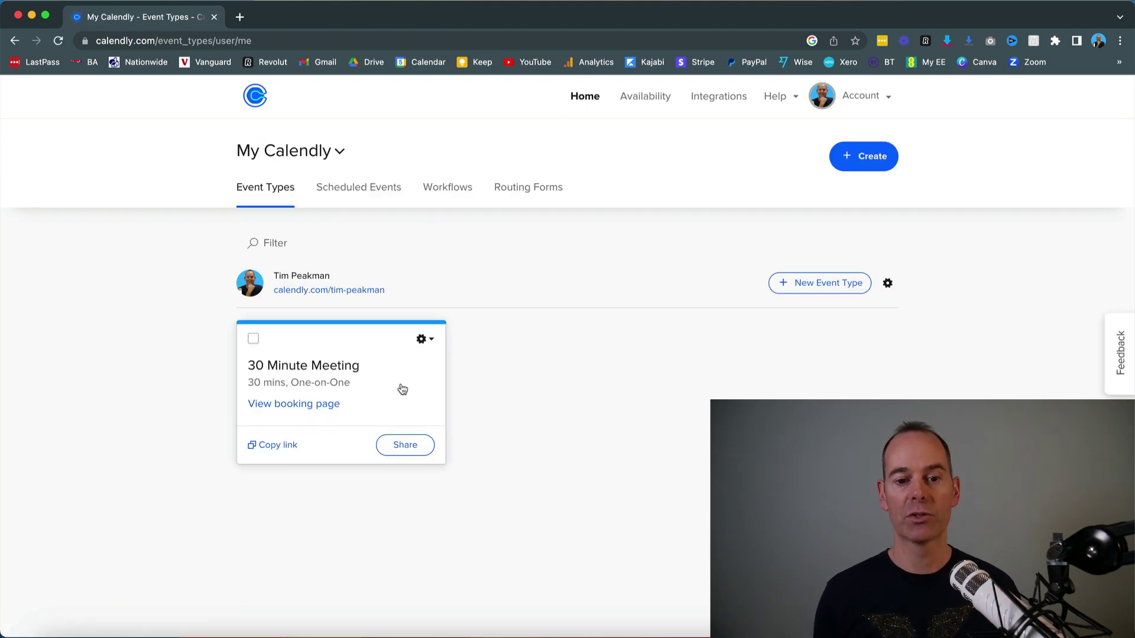
# Step: Edit the 30 Minute Meeting and check its Zoom location, 30min link and Blue colour
pyautogui.click(421, 338)
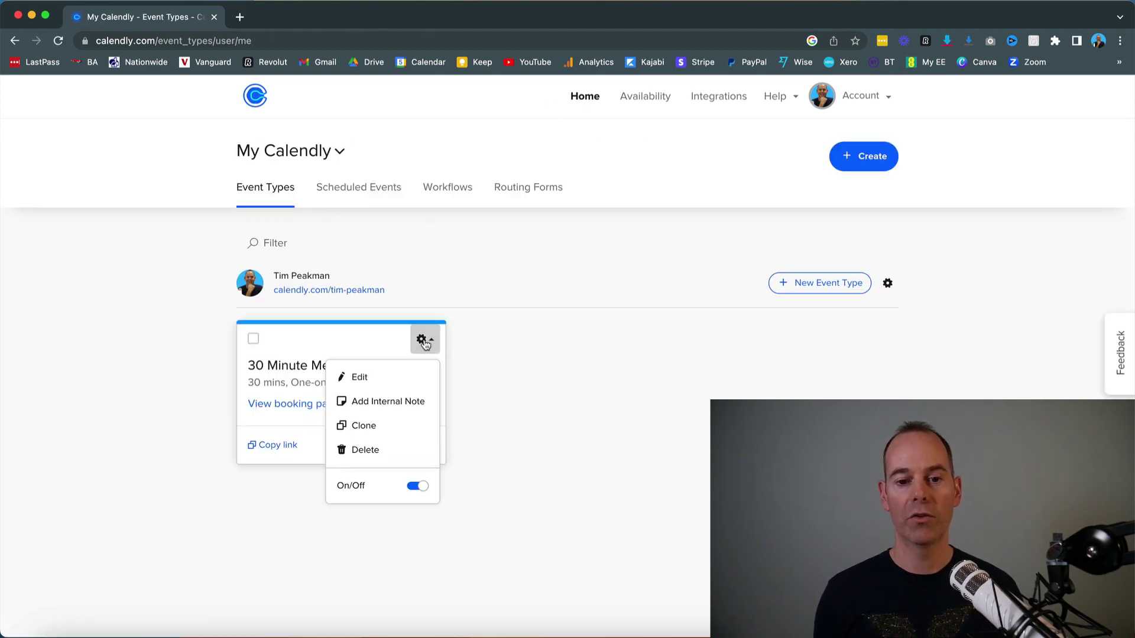
pyautogui.click(374, 376)
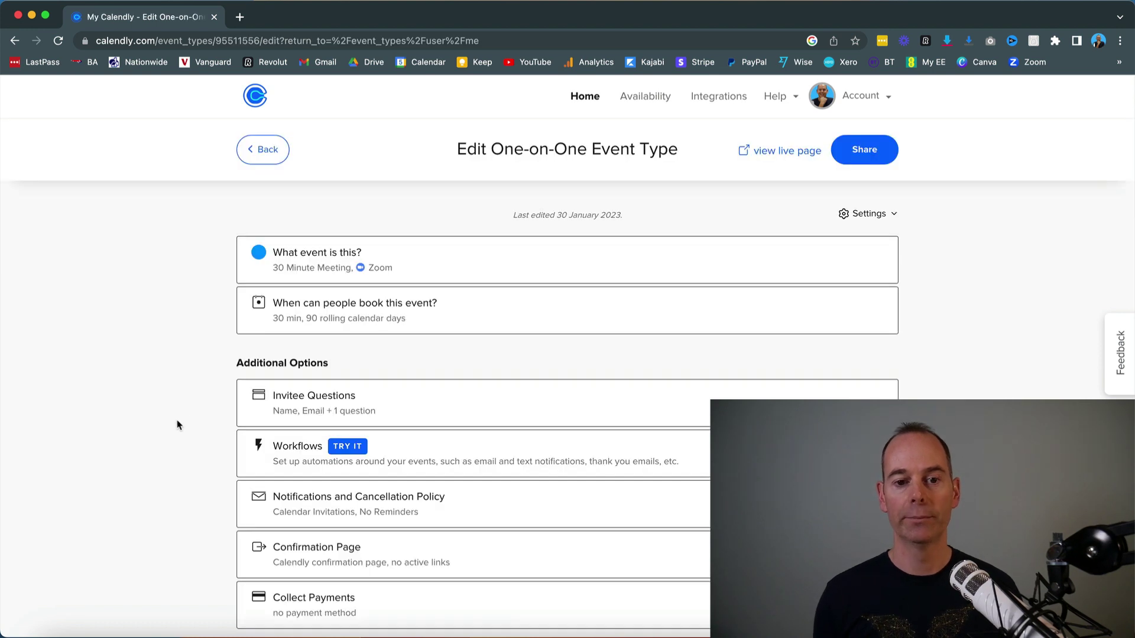
pyautogui.click(300, 264)
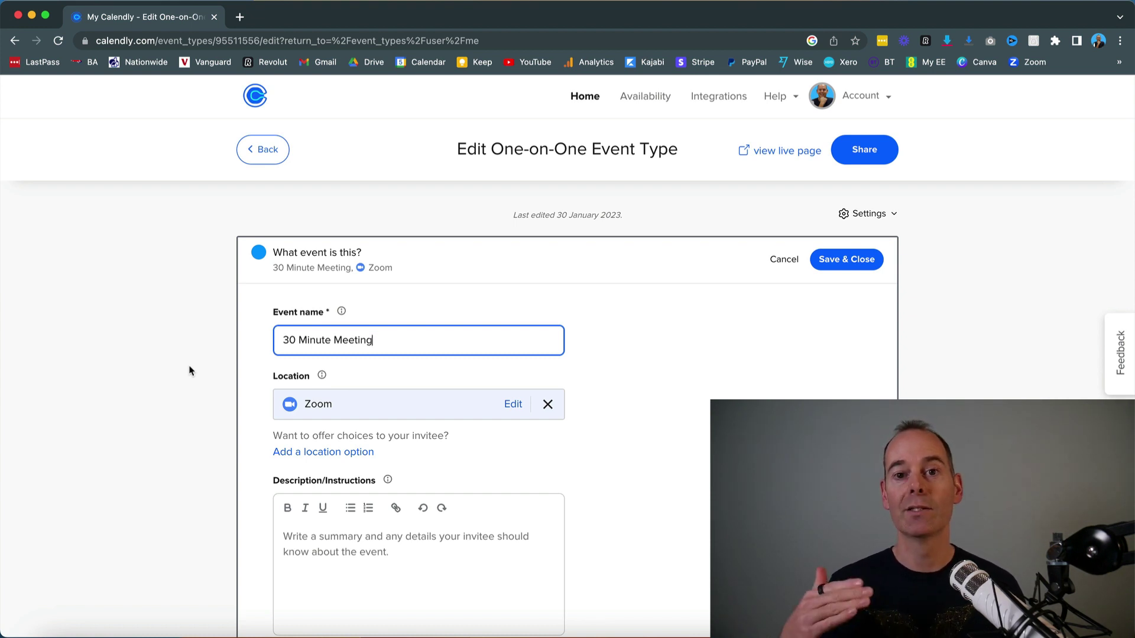
pyautogui.scroll(-2, 189, 371)
pyautogui.scroll(-5, 189, 371)
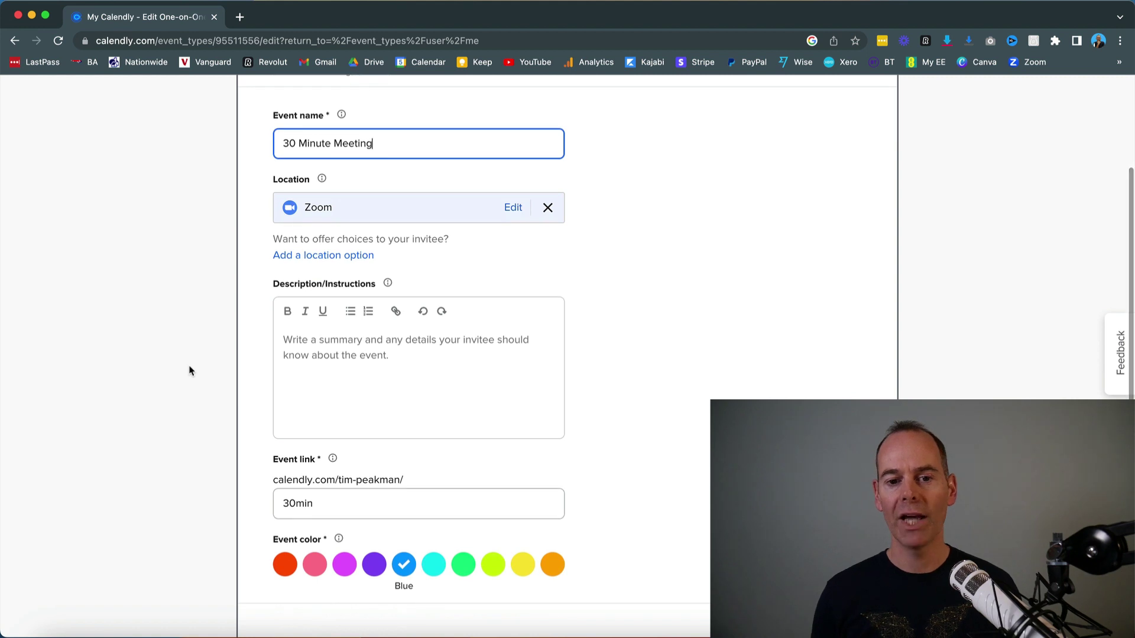
pyautogui.scroll(-4, 189, 371)
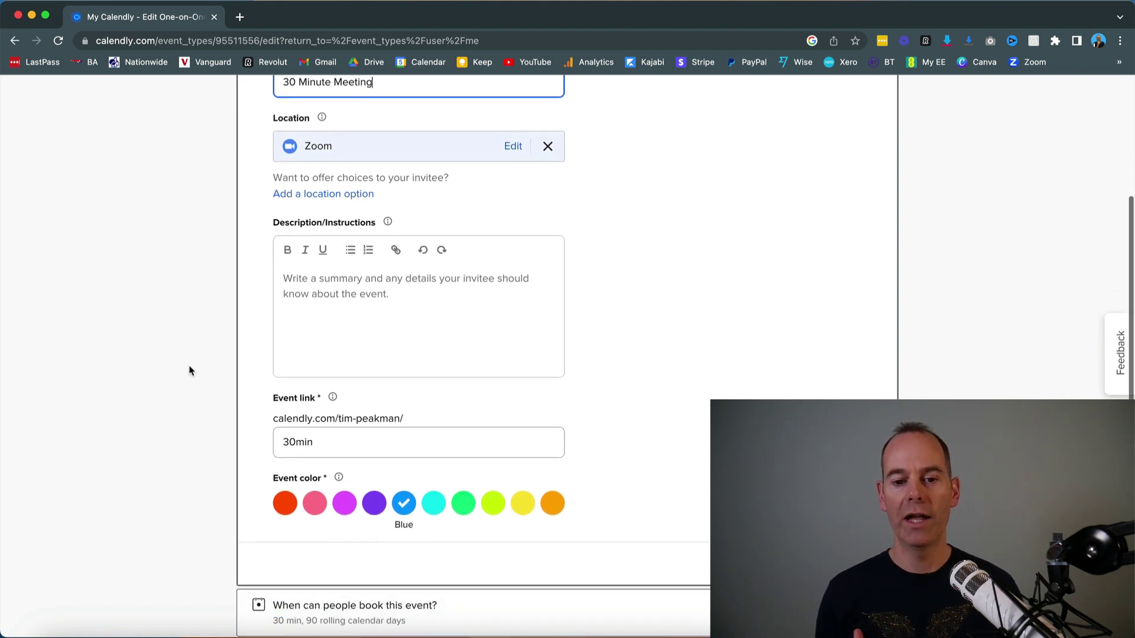
# Step: Open the event's availability settings and keep the Working hours schedule (Mon–Thu 2:00–5:00pm)
pyautogui.scroll(-2, 189, 371)
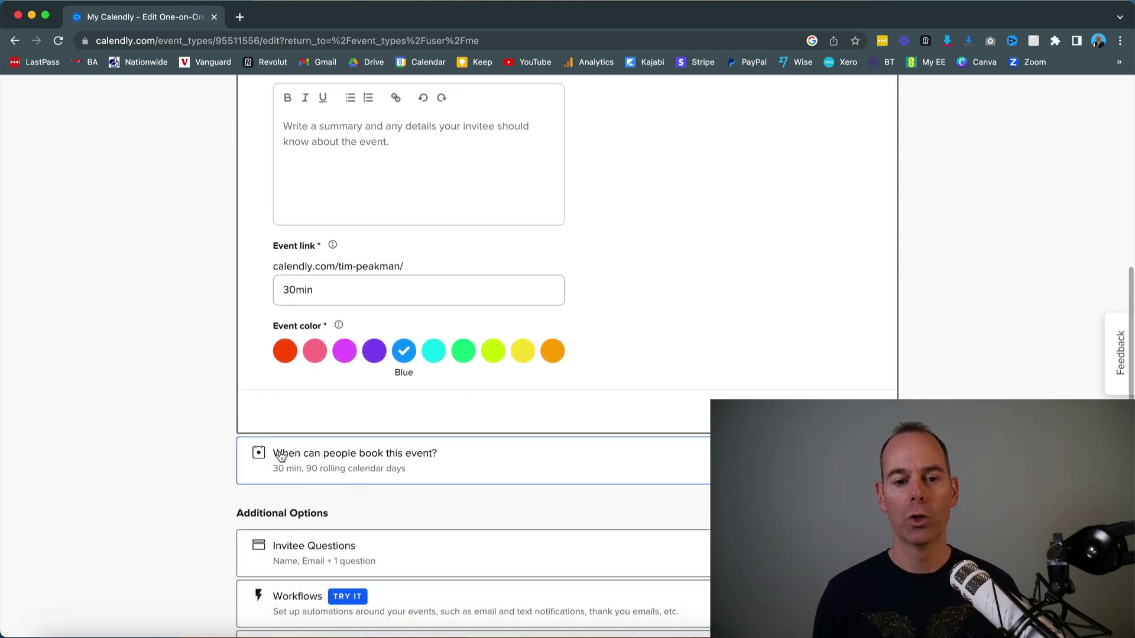
pyautogui.click(320, 463)
pyautogui.scroll(-3, 216, 470)
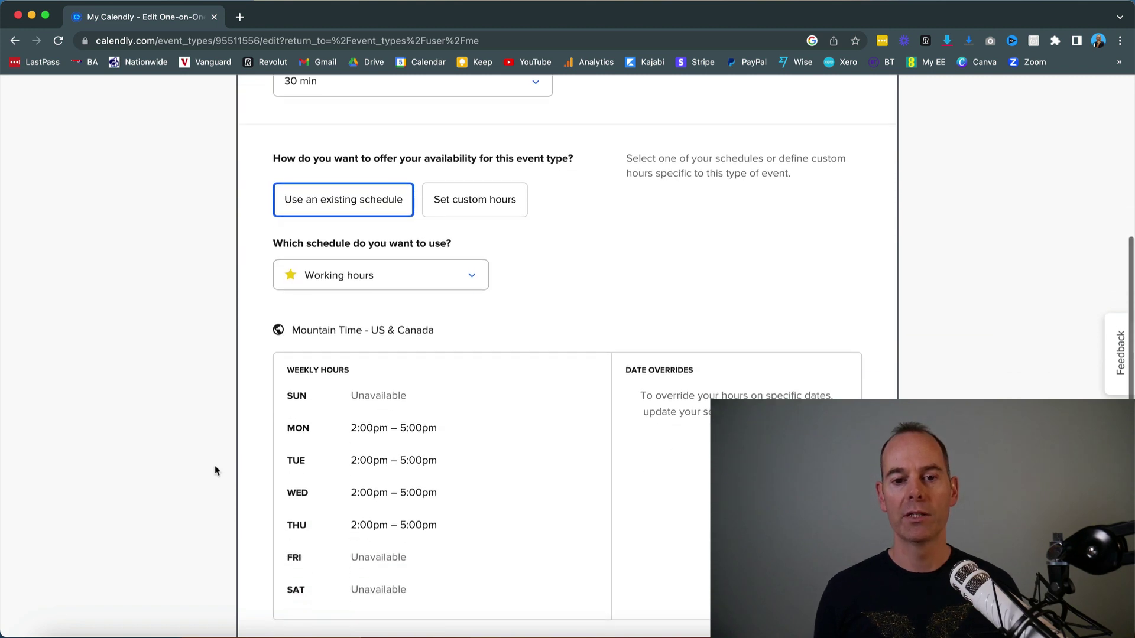
pyautogui.click(472, 273)
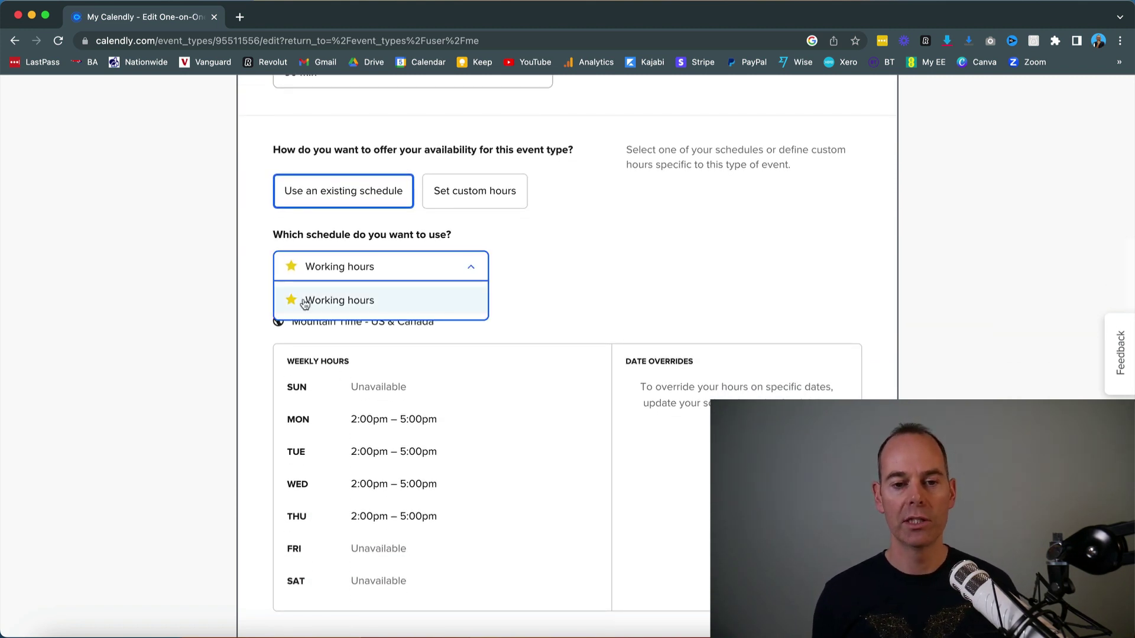
pyautogui.click(190, 380)
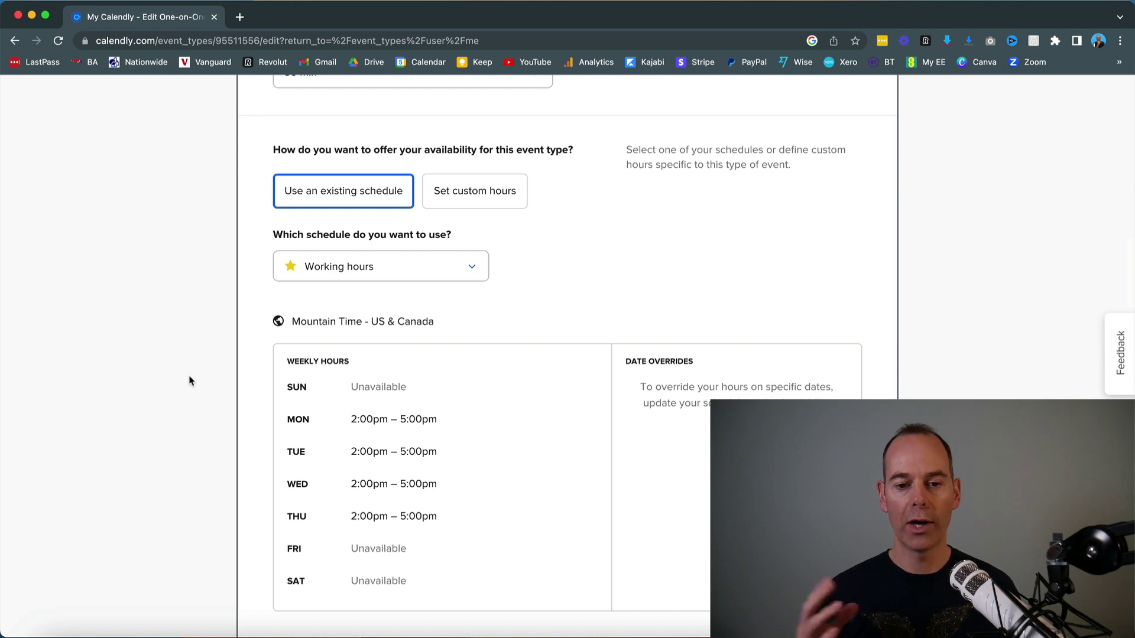
# Step: Review the buffers and additional availability rules, including the 90 rolling days booking window
pyautogui.scroll(-2, 190, 380)
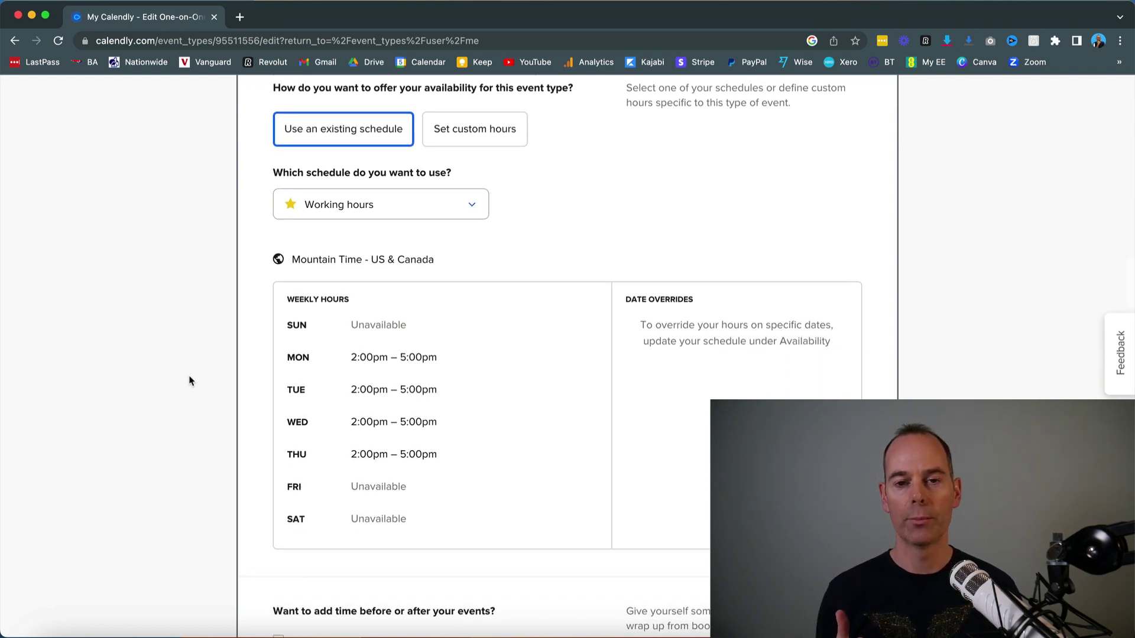
pyautogui.scroll(-5, 190, 380)
pyautogui.scroll(5, 190, 380)
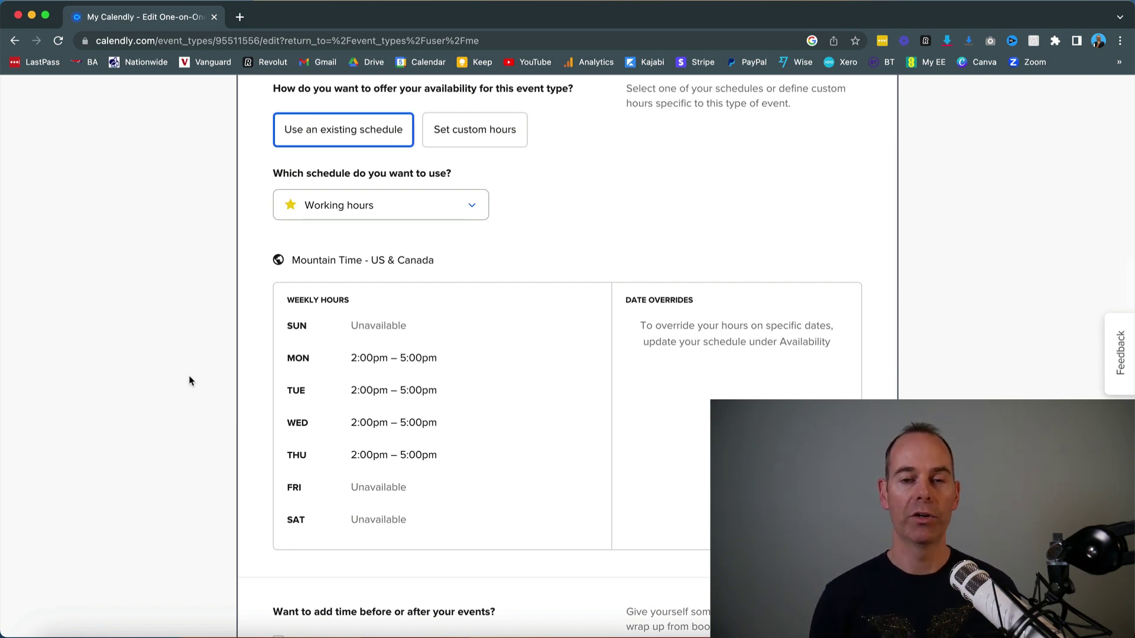
pyautogui.scroll(-10, 190, 381)
pyautogui.scroll(4, 190, 380)
pyautogui.scroll(3, 190, 380)
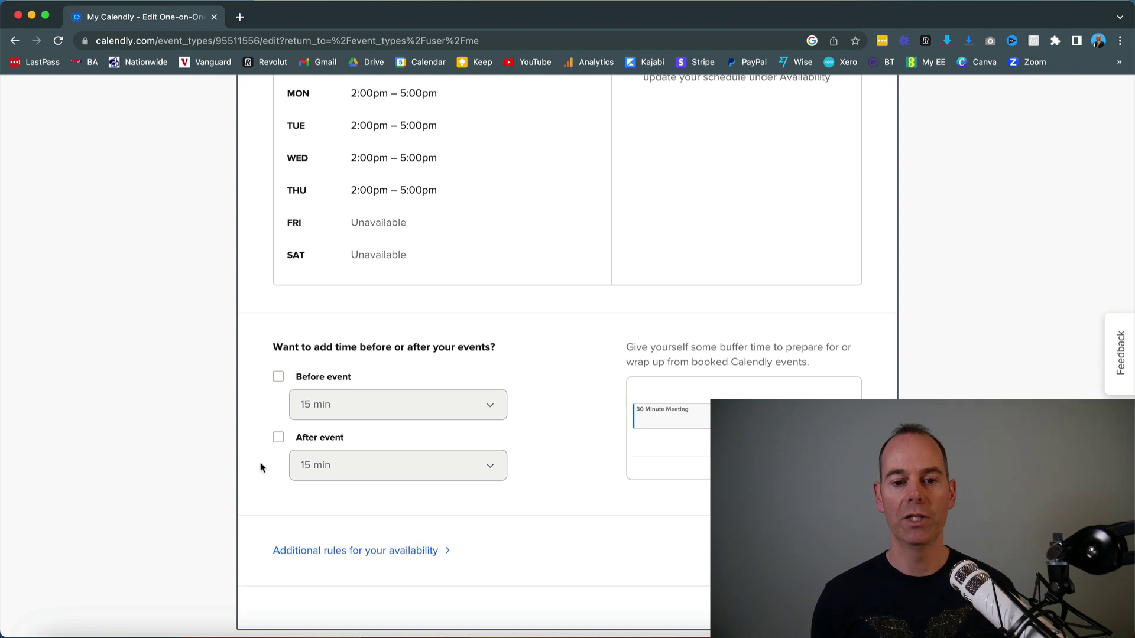
pyautogui.click(341, 552)
pyautogui.scroll(-8, 217, 550)
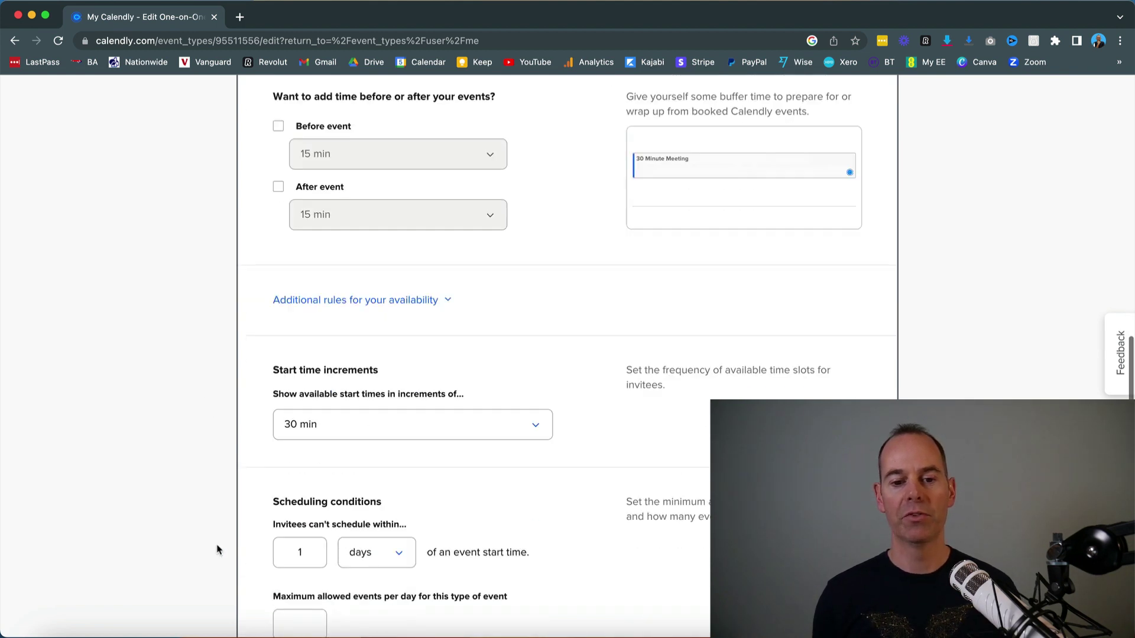
pyautogui.scroll(-2, 219, 414)
# Step: Expand Invitee Questions to show Name, Email and one preparation question
pyautogui.scroll(1, 220, 414)
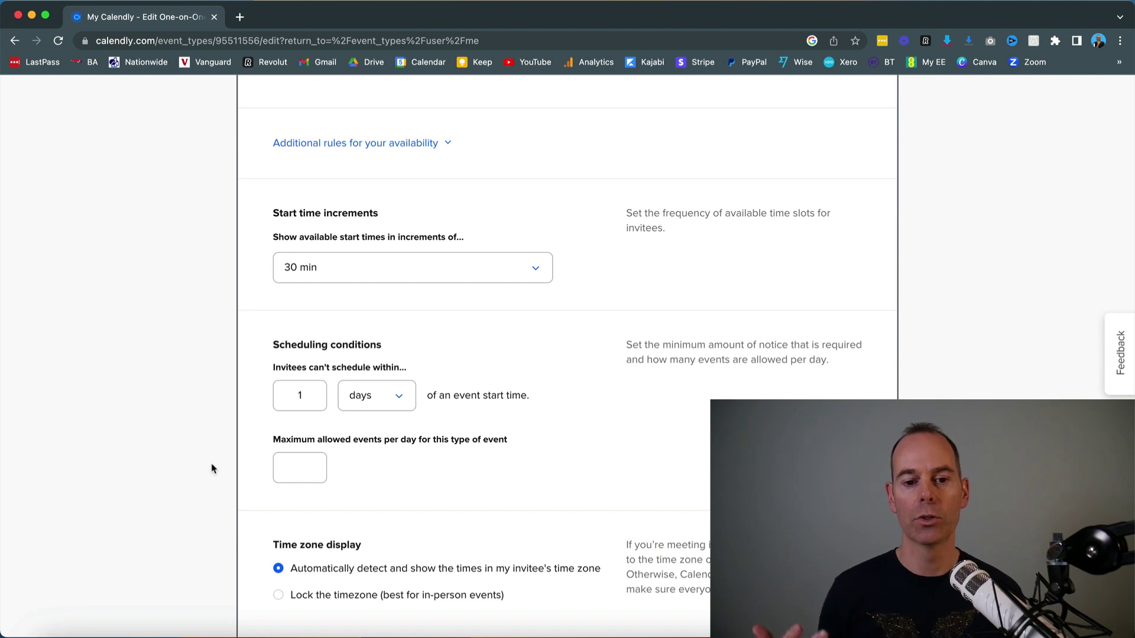
pyautogui.scroll(-5, 189, 482)
pyautogui.scroll(-2, 189, 481)
pyautogui.click(304, 431)
# Step: Expand Workflows to confirm no reminders are turned on for this event
pyautogui.scroll(6, 189, 466)
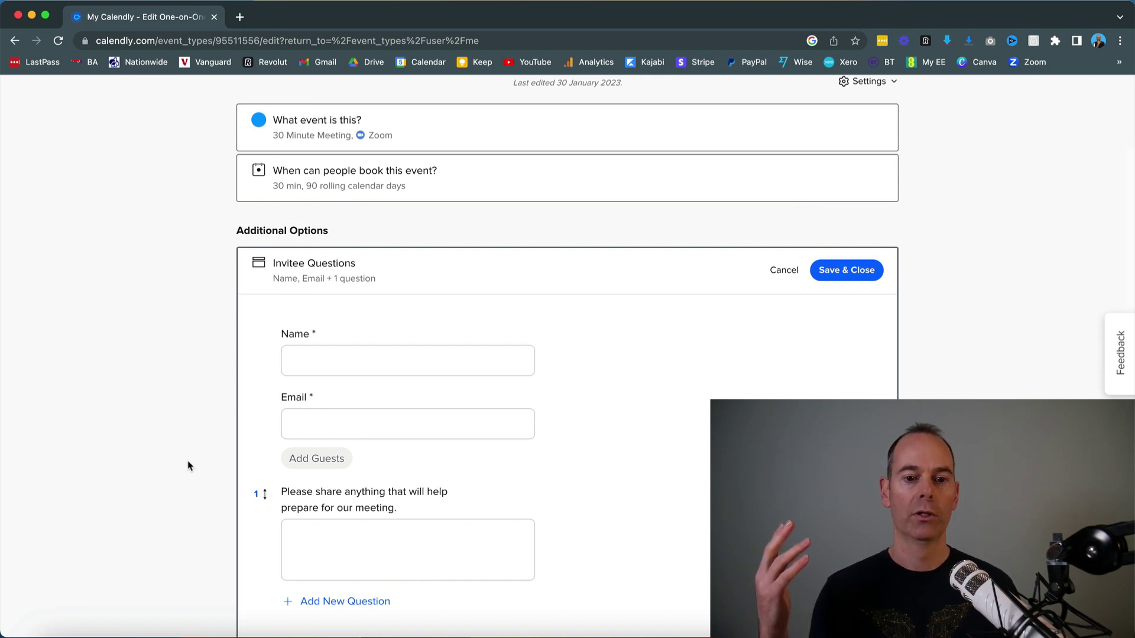
pyautogui.scroll(-6, 188, 466)
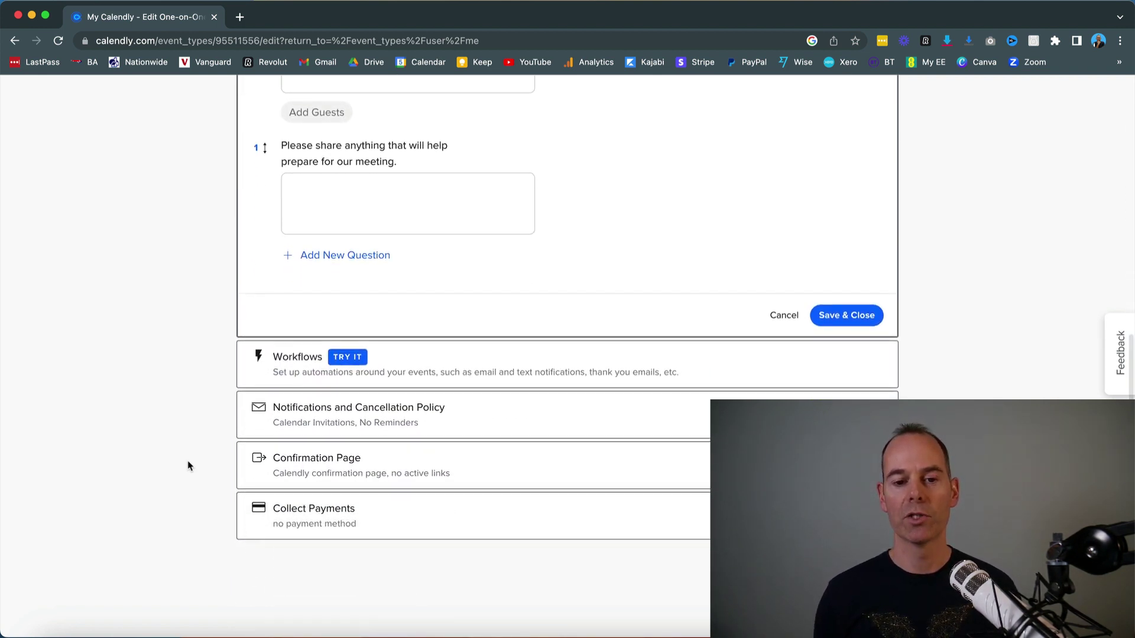
pyautogui.click(299, 373)
pyautogui.scroll(-4, 207, 419)
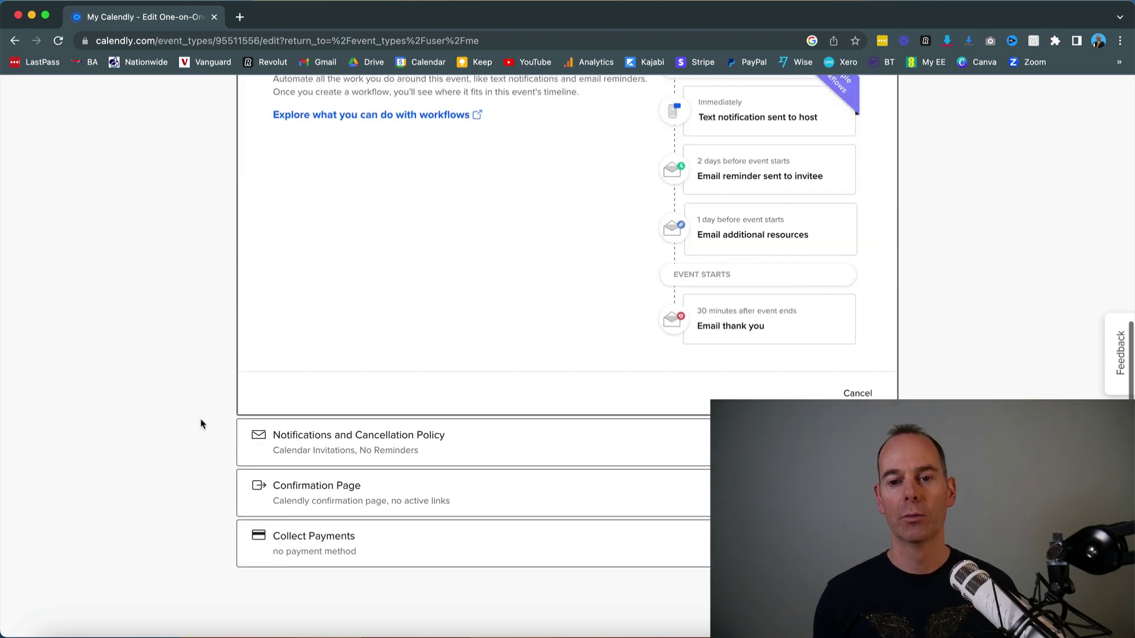
pyautogui.scroll(-3, 201, 424)
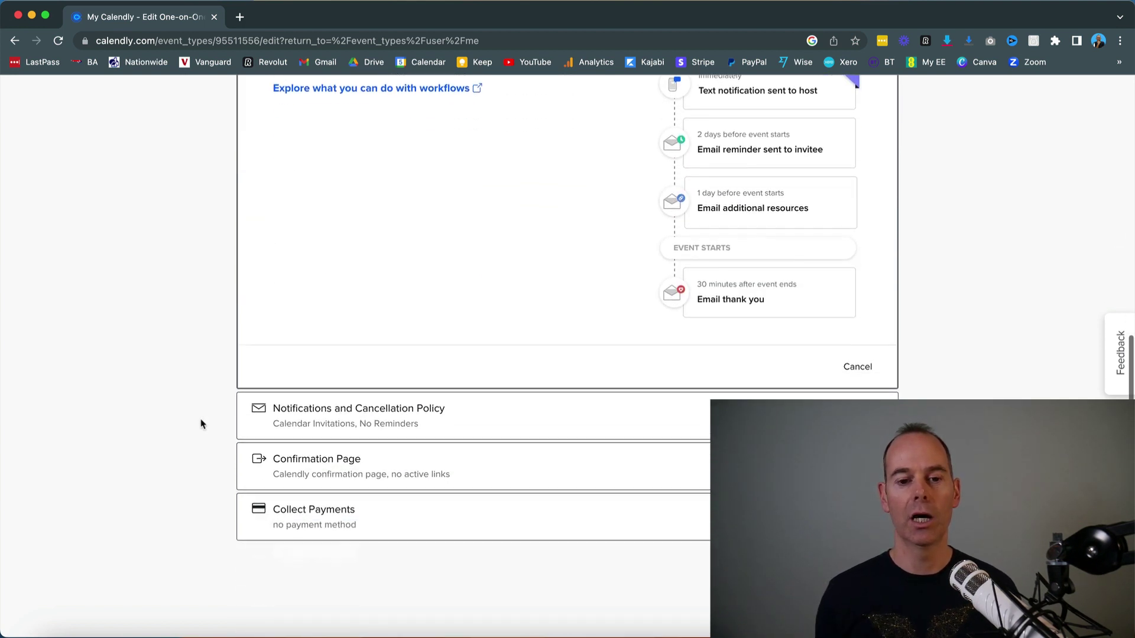
# Step: Review notifications, cancellation policy, the Calendly confirmation page and payments, with no payments collected
pyautogui.click(314, 423)
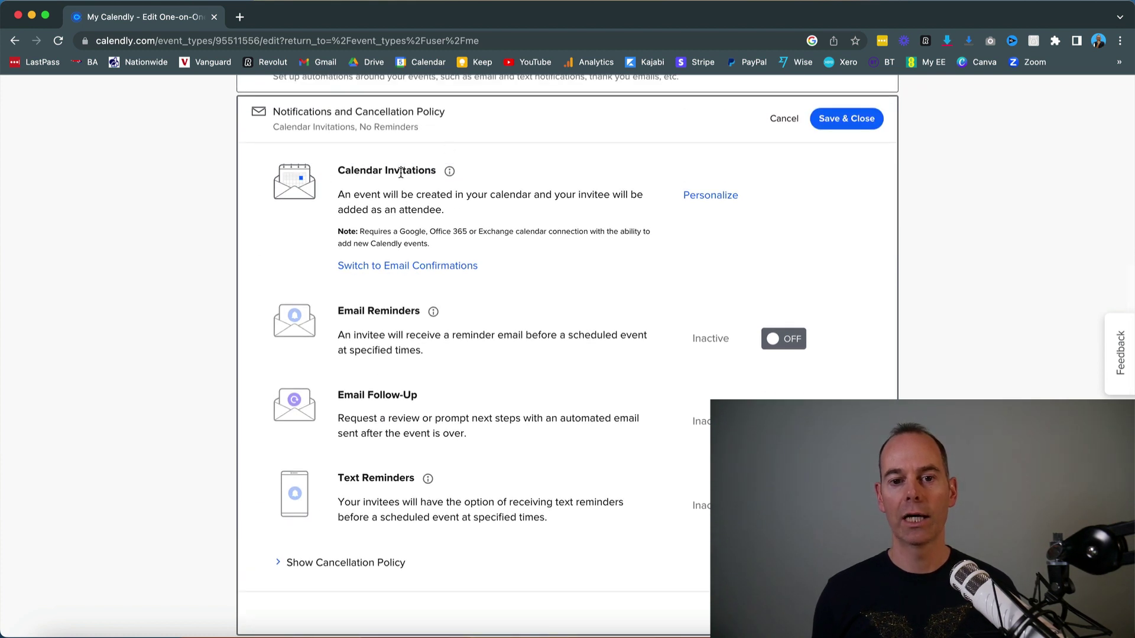
pyautogui.scroll(-5, 234, 324)
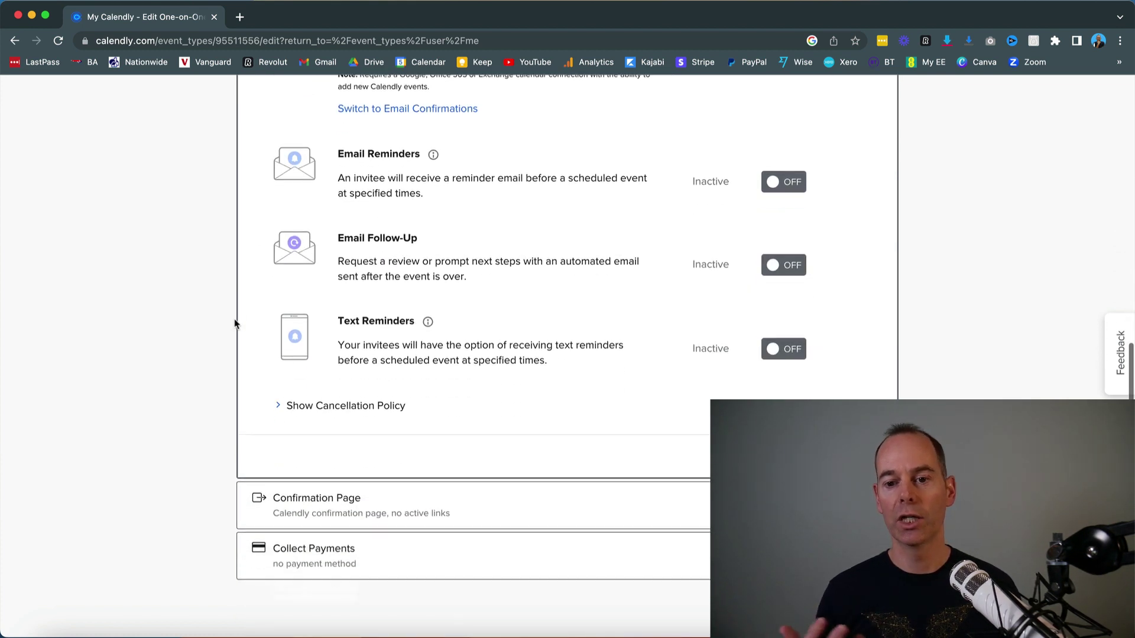
pyautogui.click(325, 461)
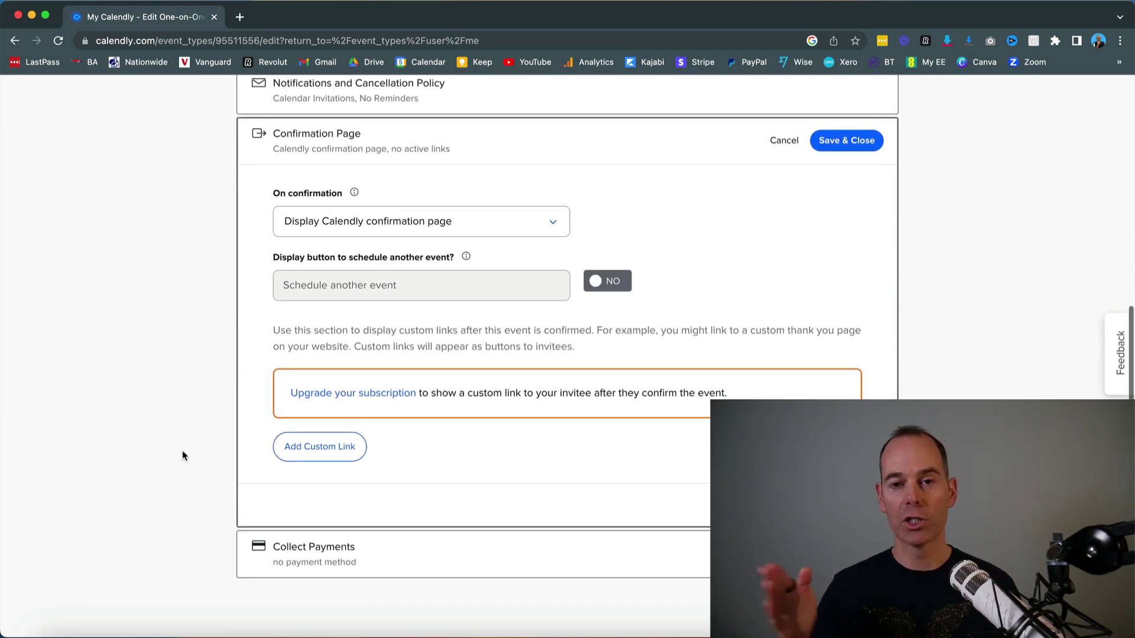
pyautogui.click(314, 550)
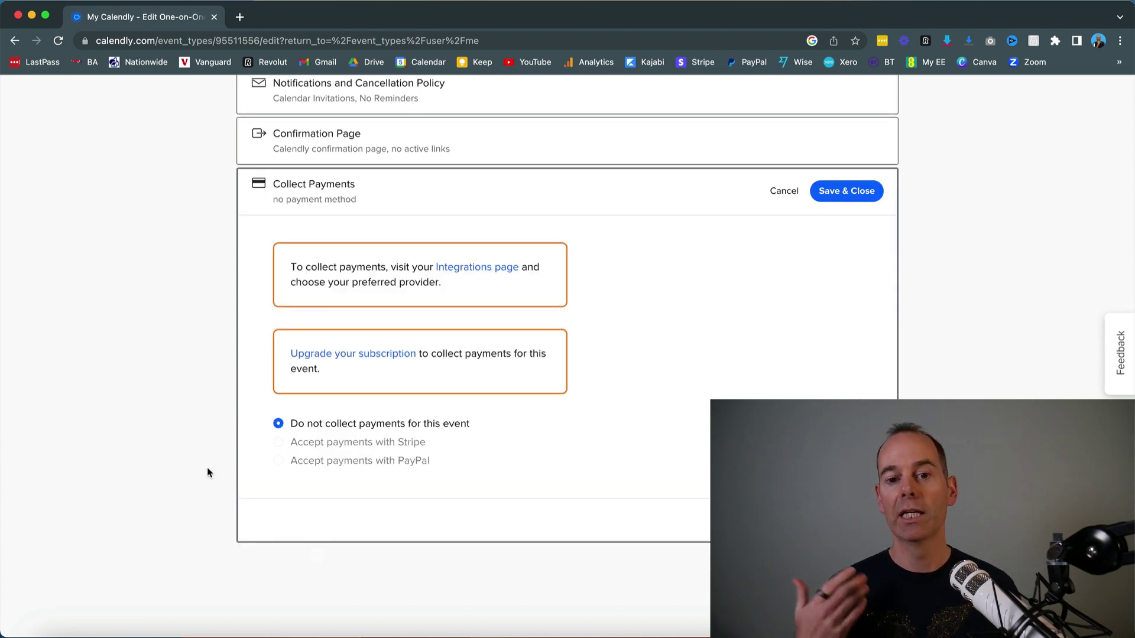
pyautogui.scroll(10, 208, 473)
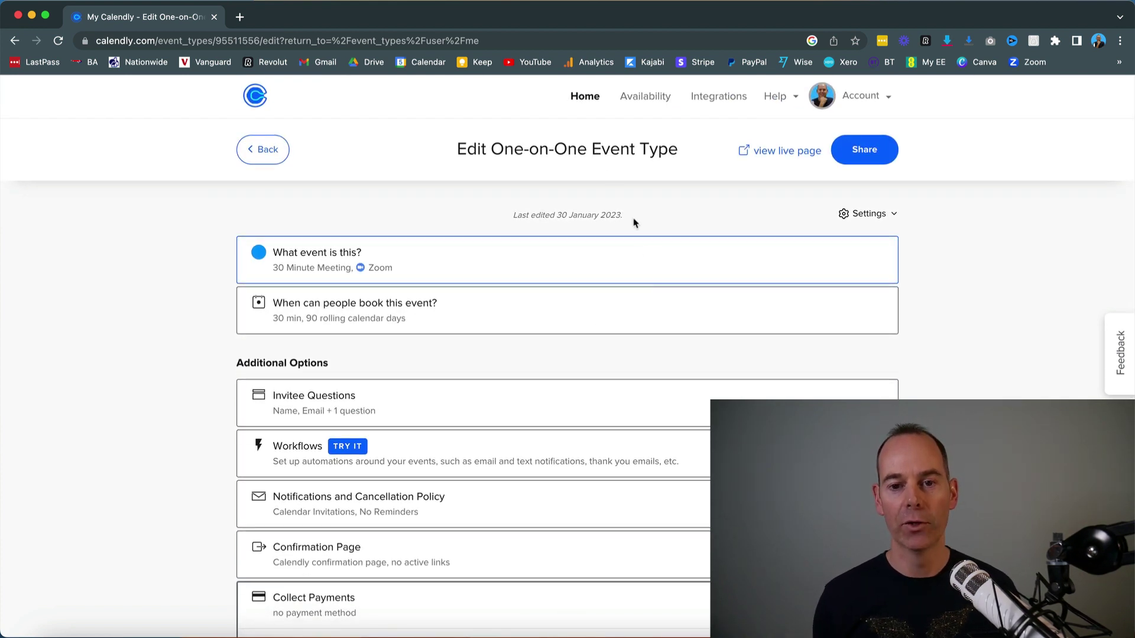
# Step: Go back to the Home page's event types list from the event editor
pyautogui.click(585, 98)
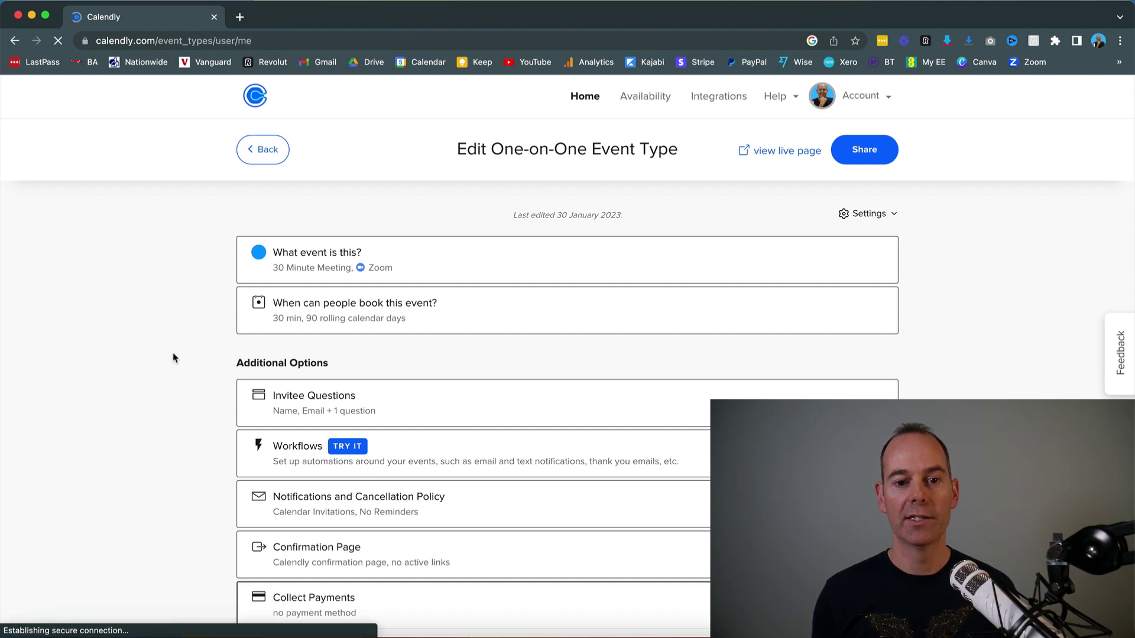